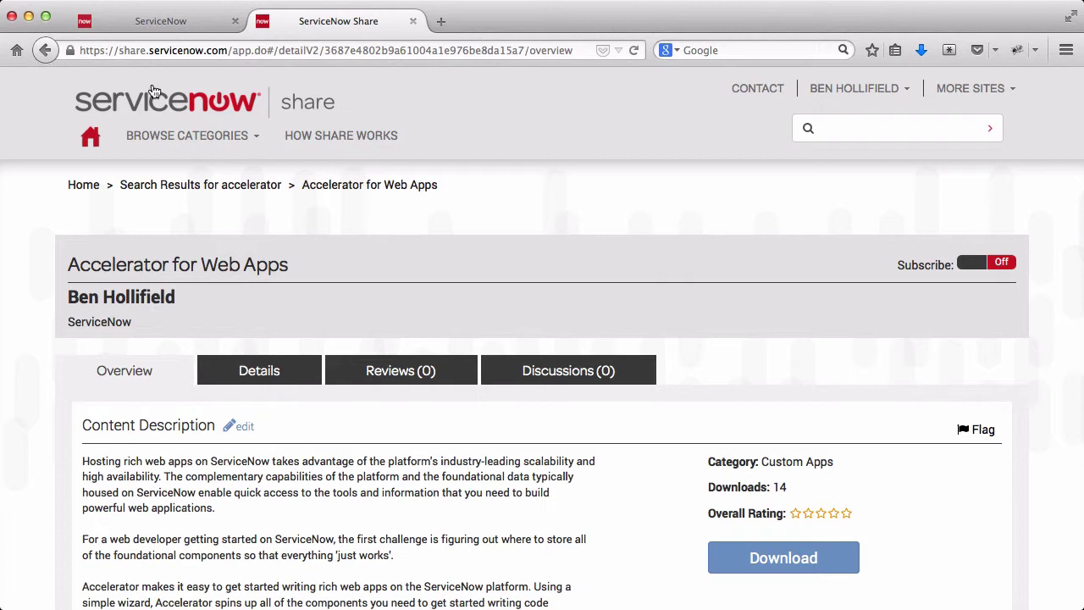
Inspect the share.servicenow address and scroll down to the Accelerator's supported frameworks list
click(123, 50)
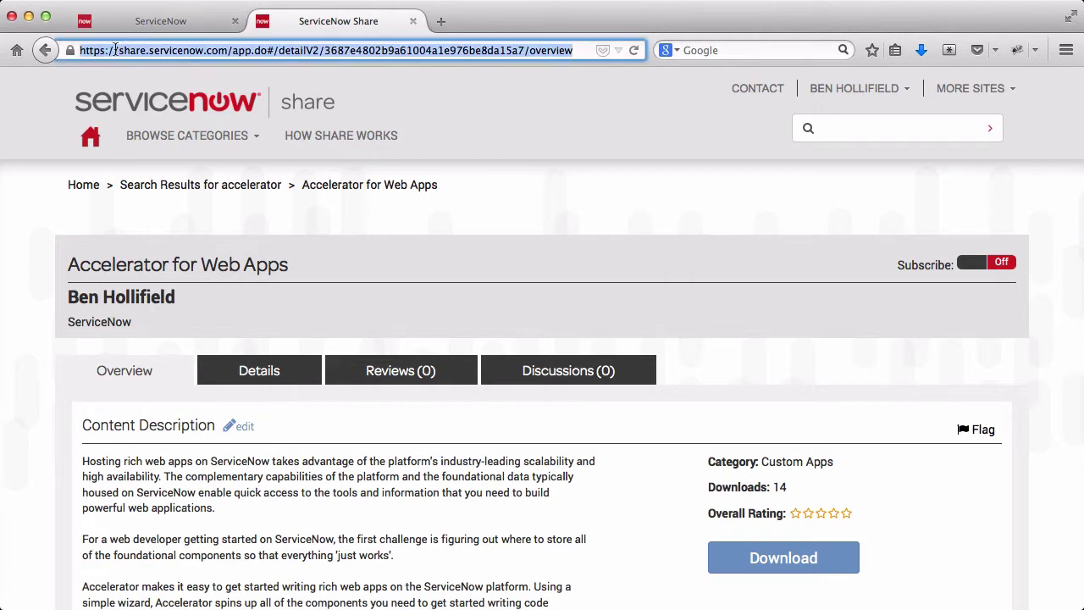
drag(119, 50, 204, 51)
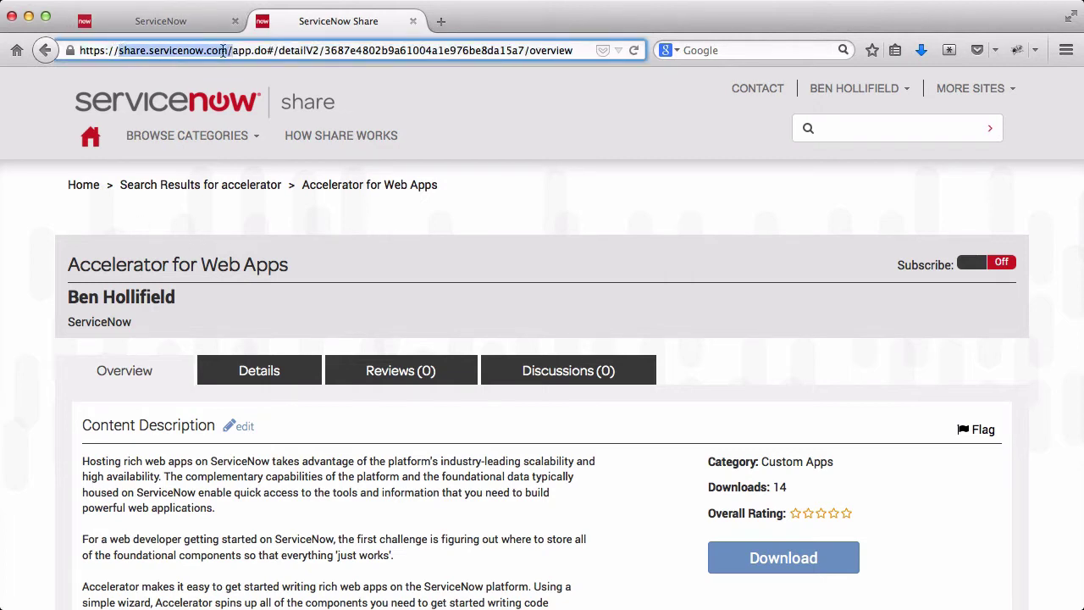
click(201, 271)
scroll(608, 304, down, 2)
scroll(667, 407, down, 3)
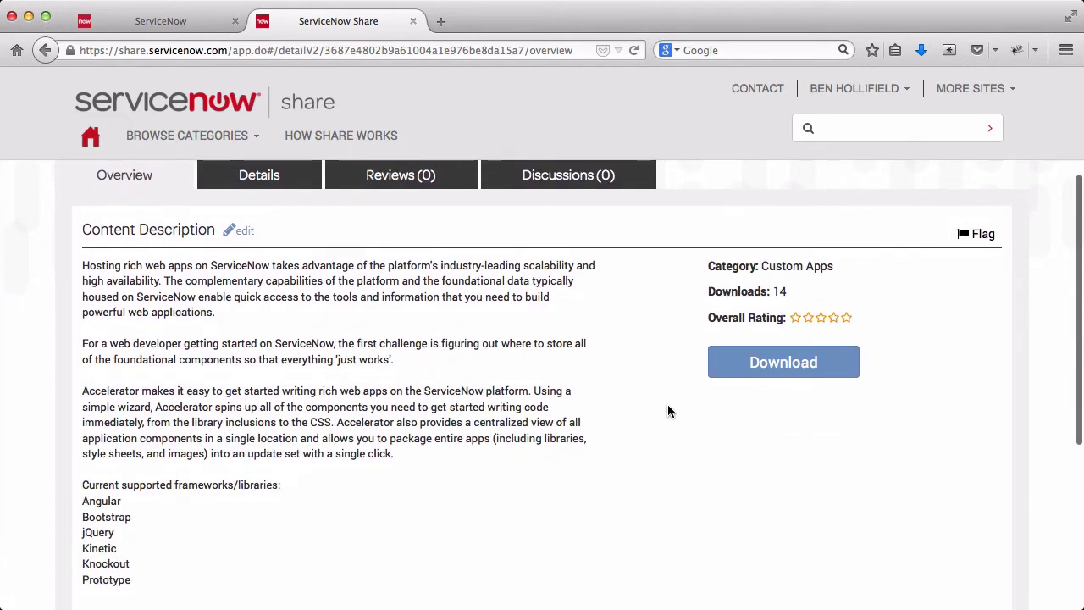
Filter the instance navigator by 'accel' and review the JS and CSS frameworks lists
click(156, 31)
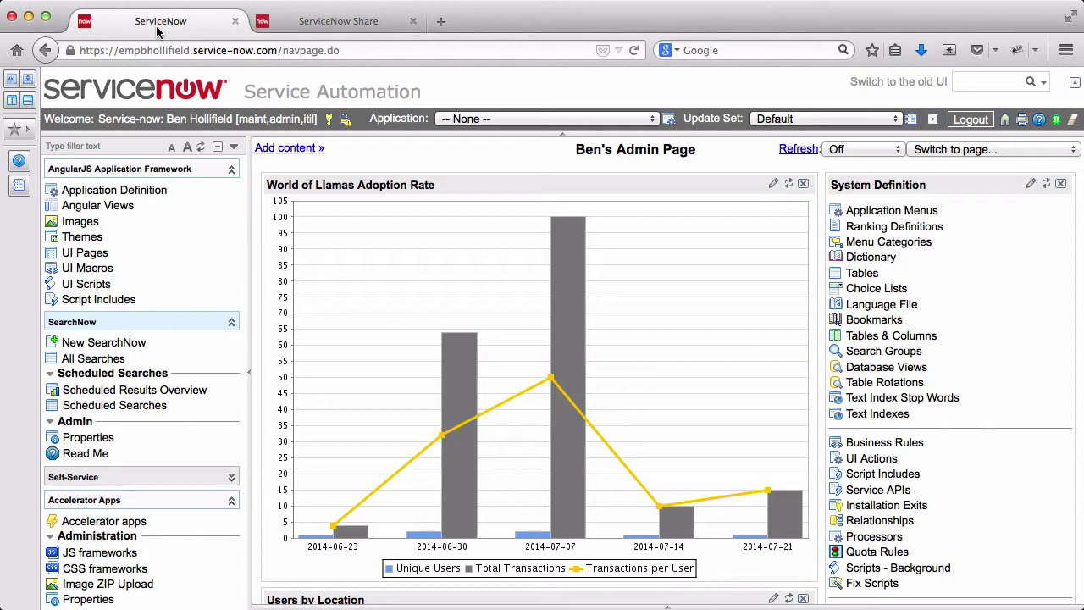
click(127, 145)
text(acce)
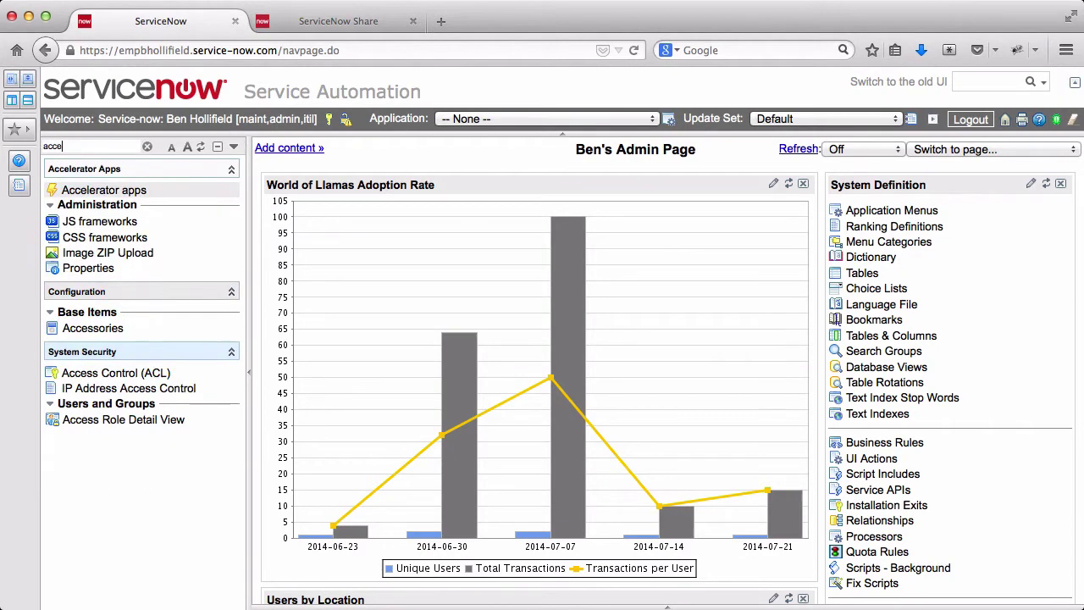
text(l)
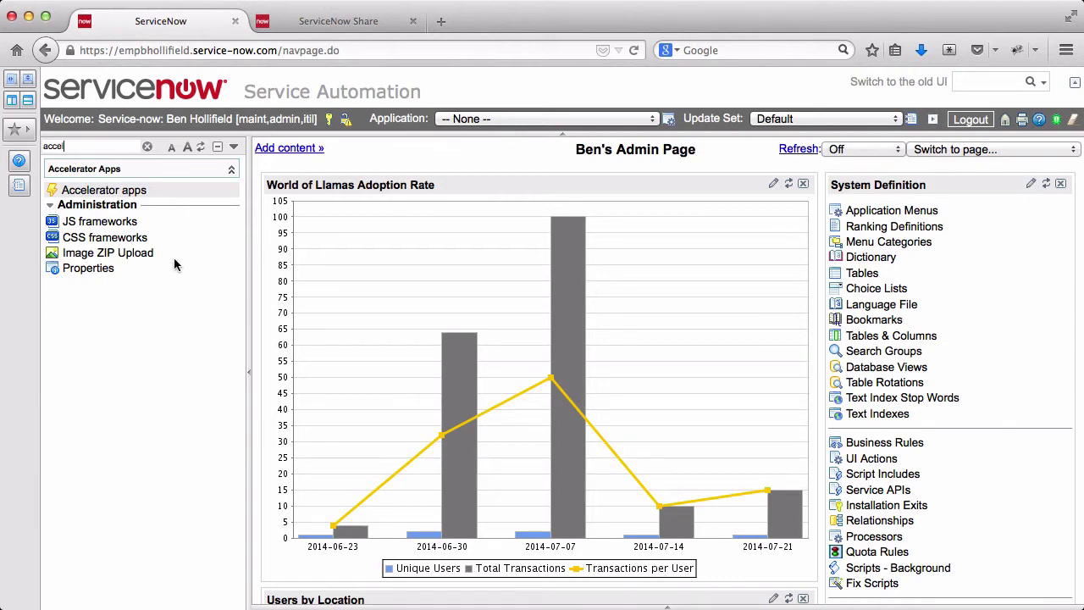
click(68, 225)
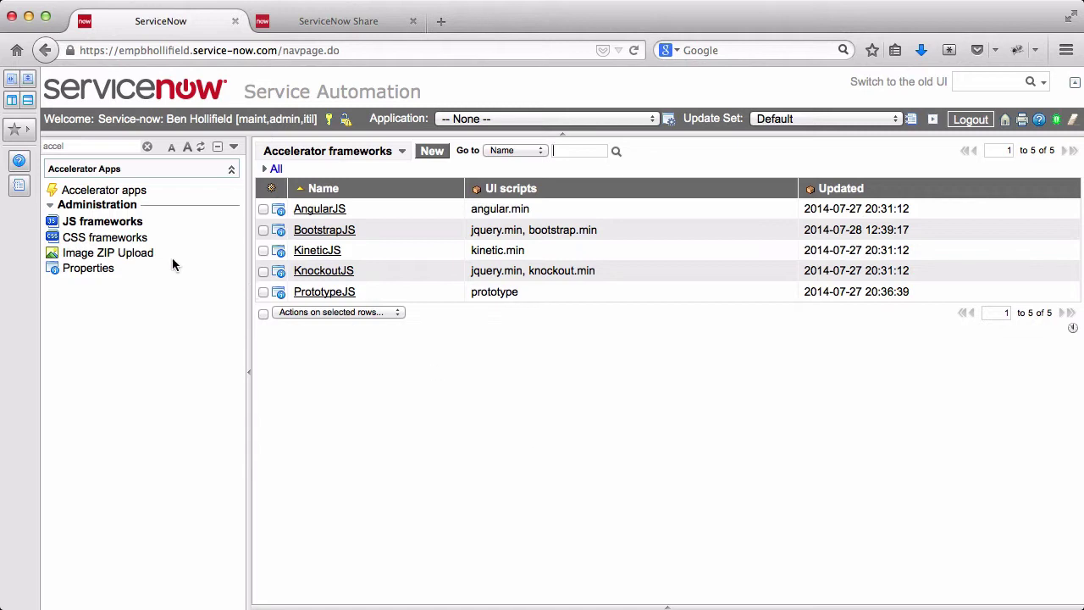
click(109, 240)
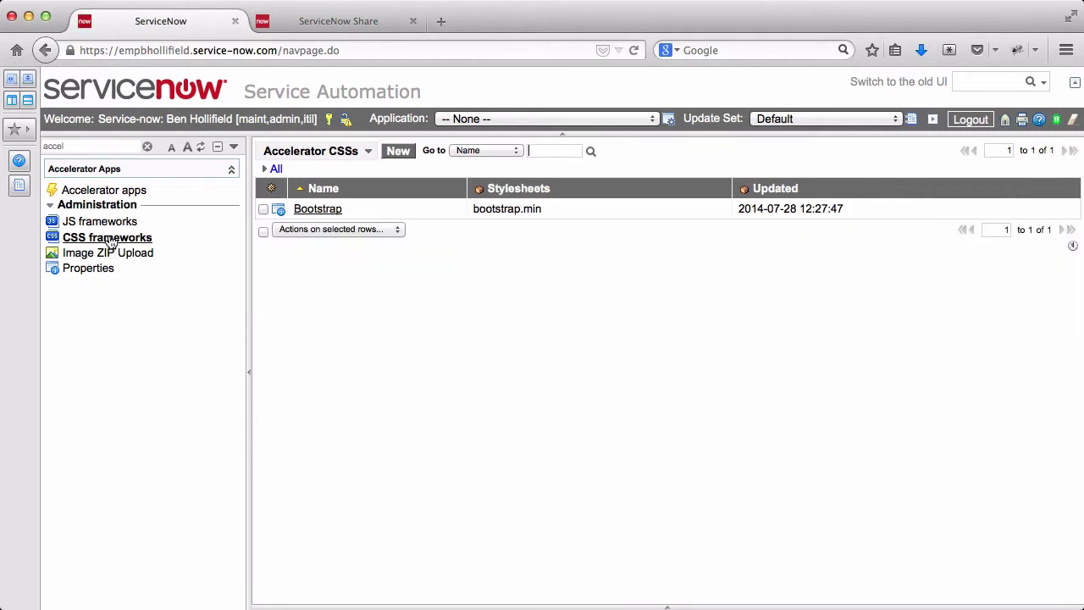
click(85, 225)
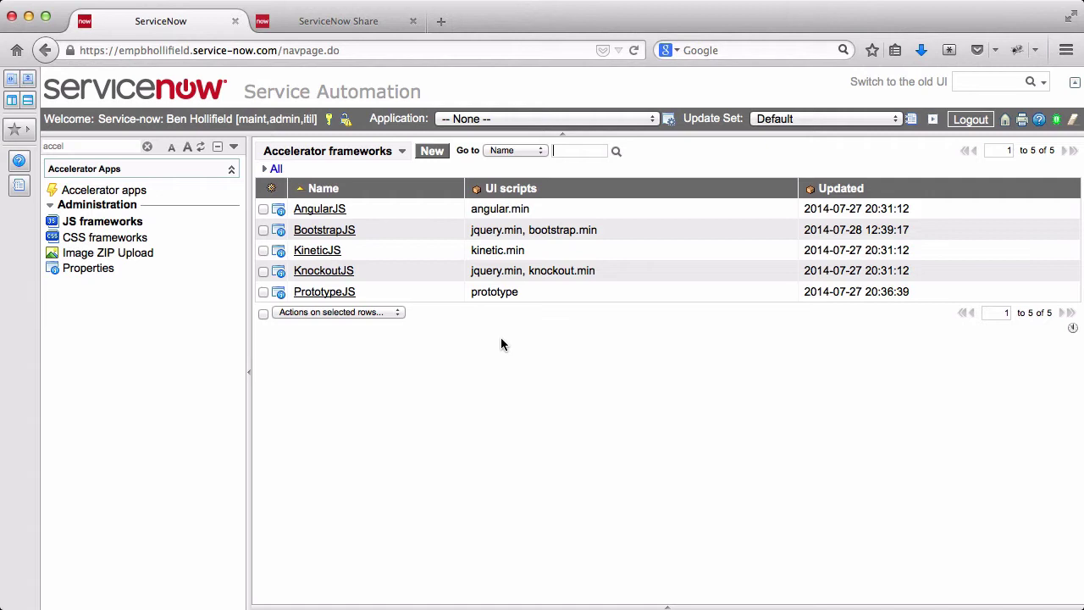
Start a new Accelerator app named 'My first angular app'
click(110, 191)
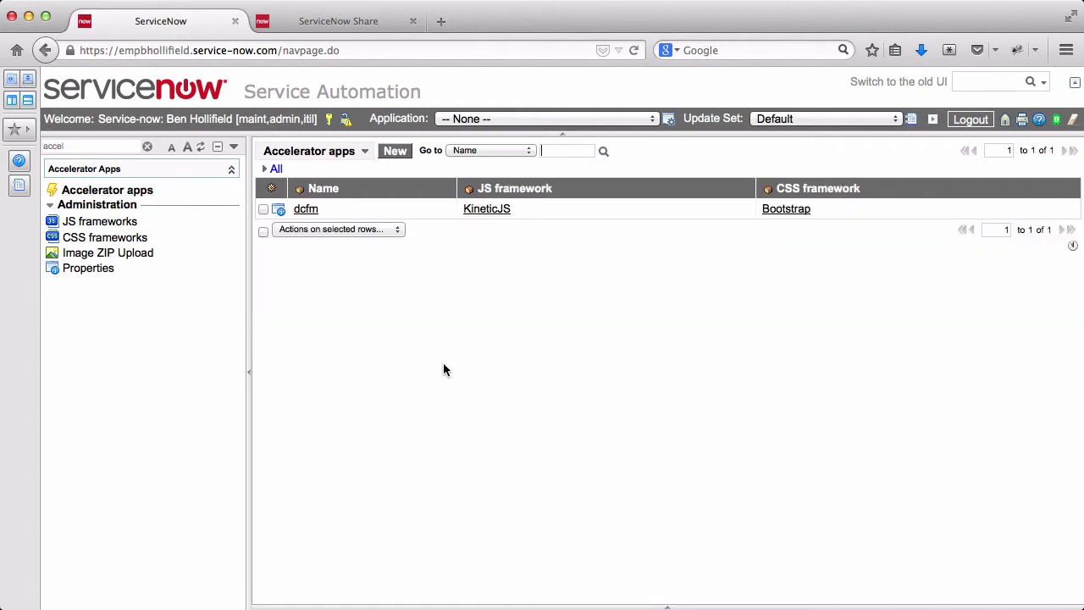
click(396, 152)
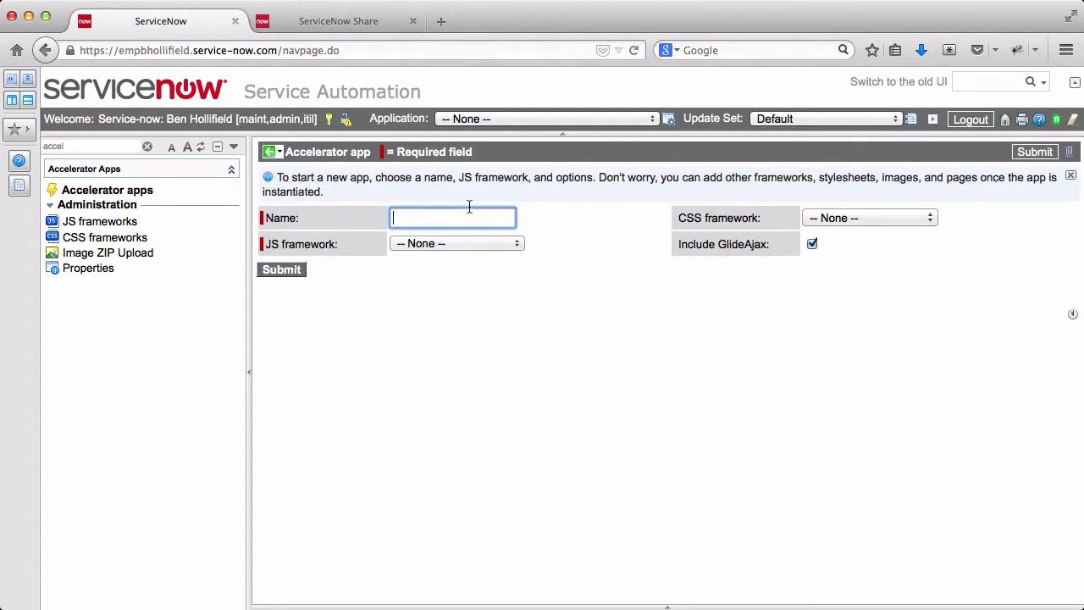
text(My first angular app)
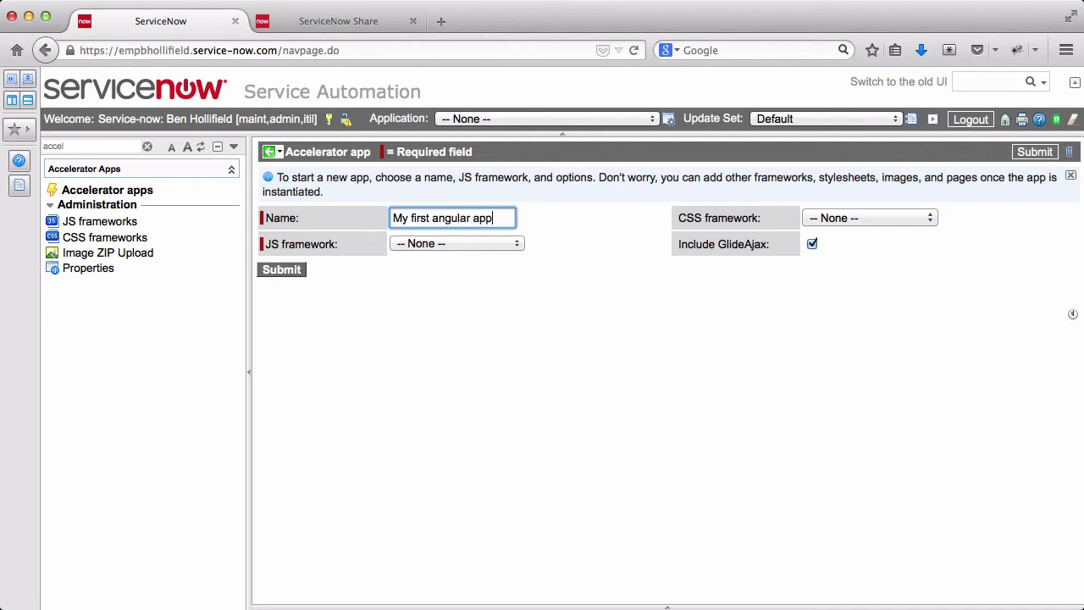
Choose AngularJS and Bootstrap as frameworks and uncheck Include GlideAjax
click(514, 244)
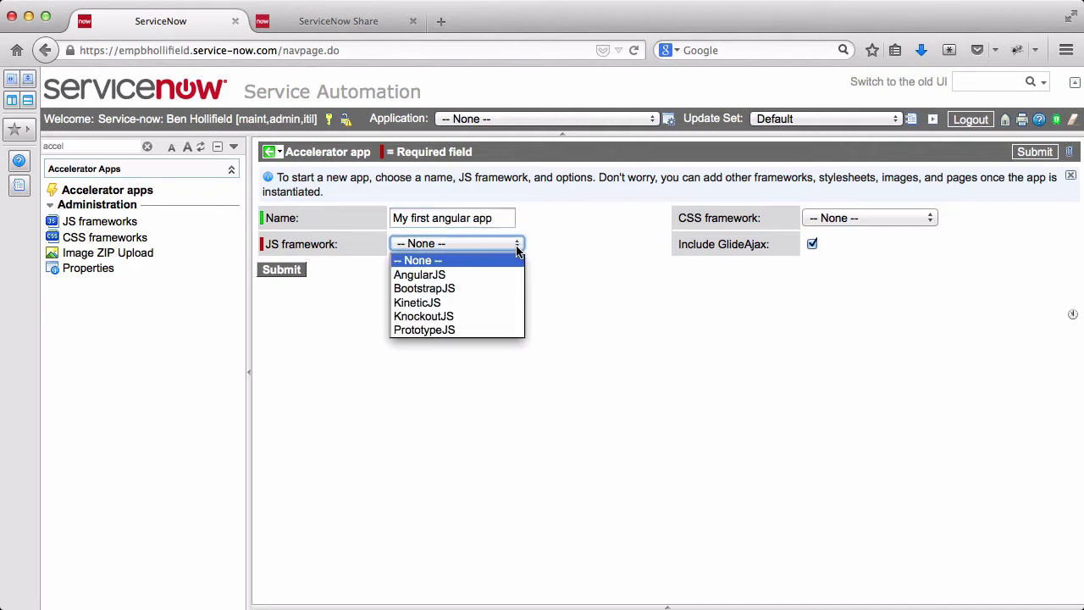
click(428, 275)
click(873, 218)
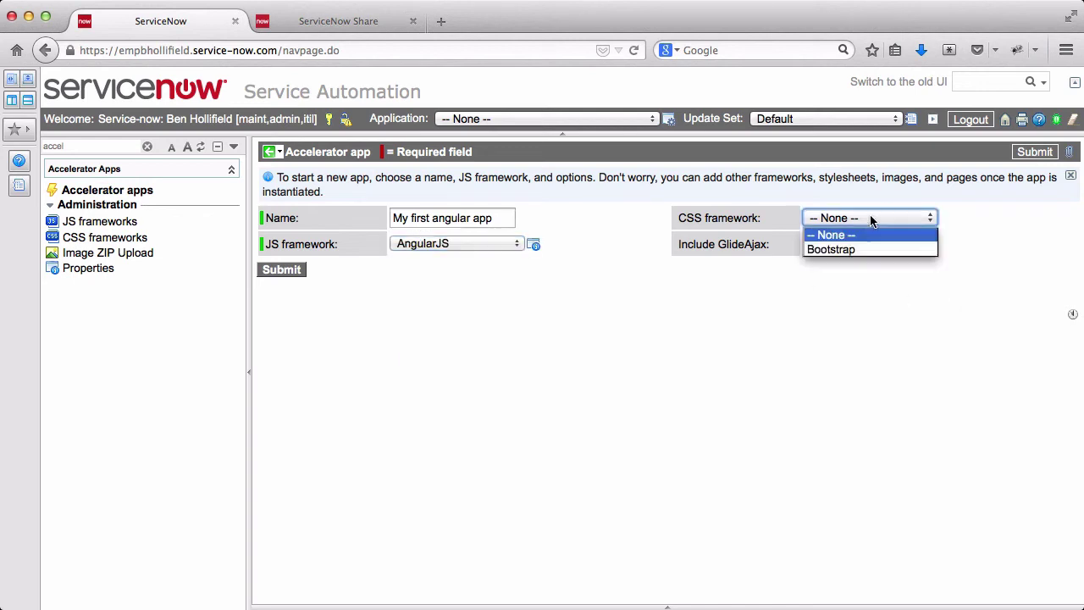
click(828, 249)
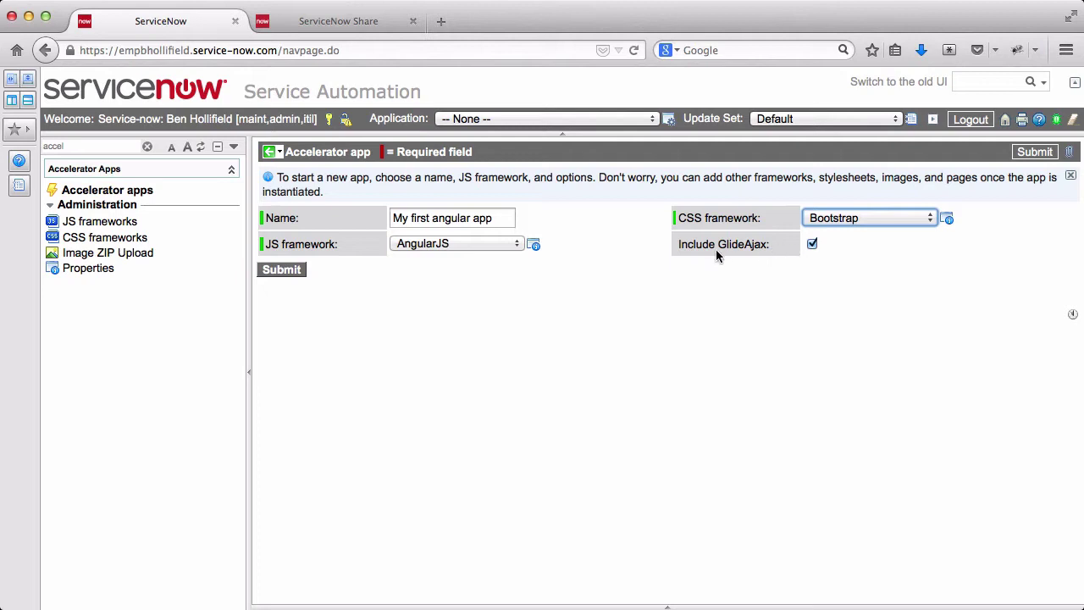
mouse_move(716, 252)
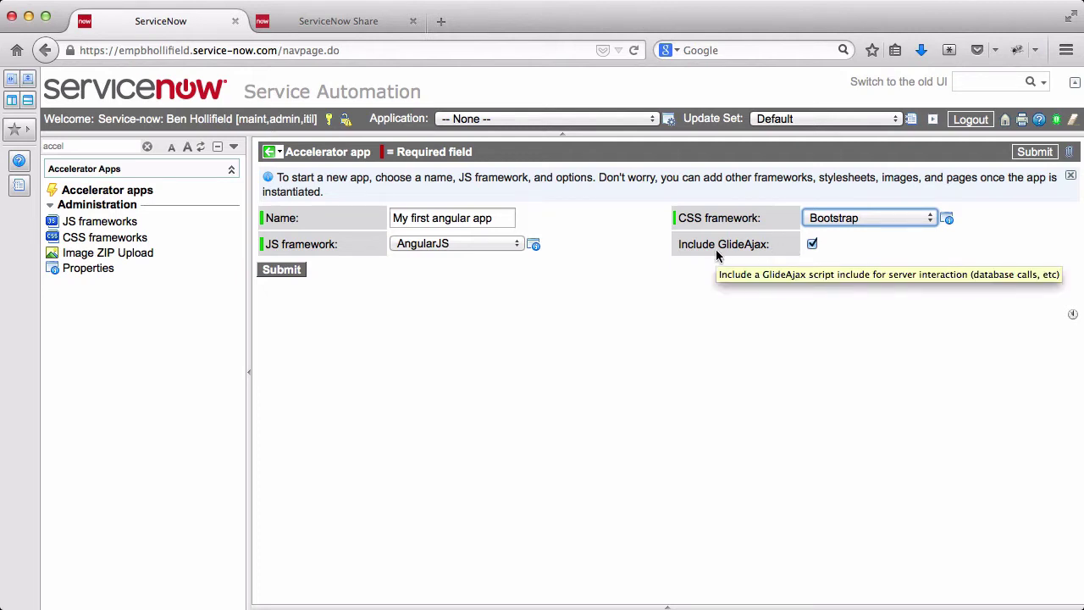
click(812, 245)
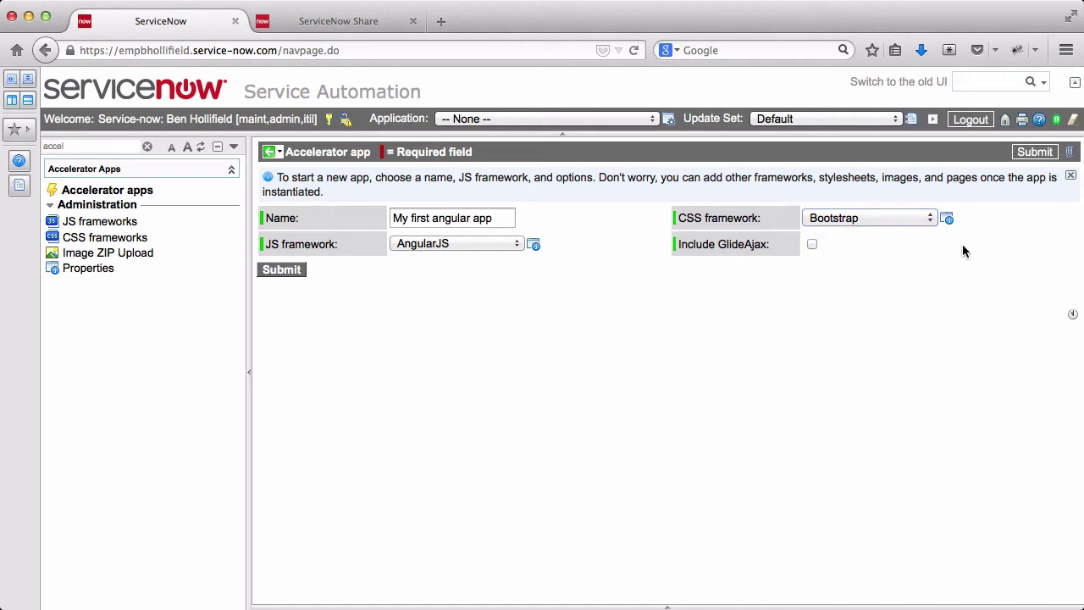
Submit the app and browse its generated UI Scripts, Script Includes, Style Sheets and Images
click(1033, 154)
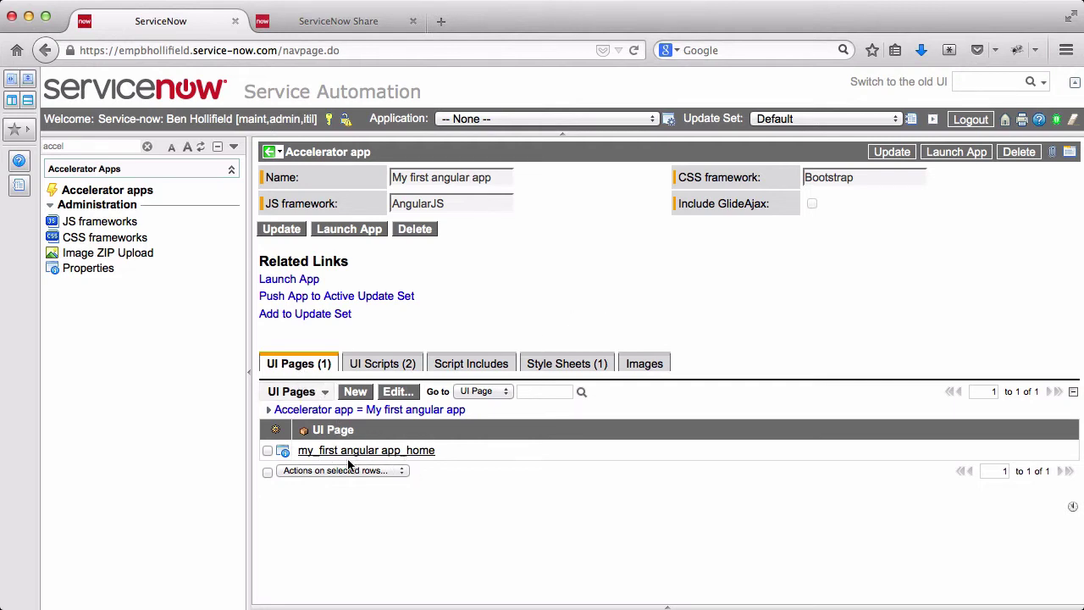
click(362, 364)
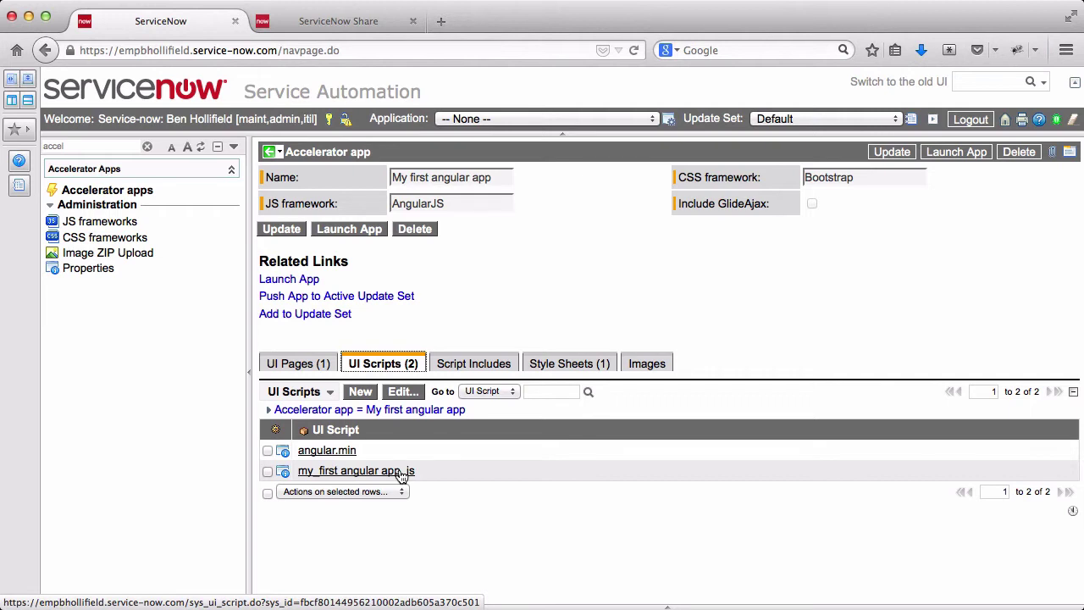
click(468, 369)
click(569, 364)
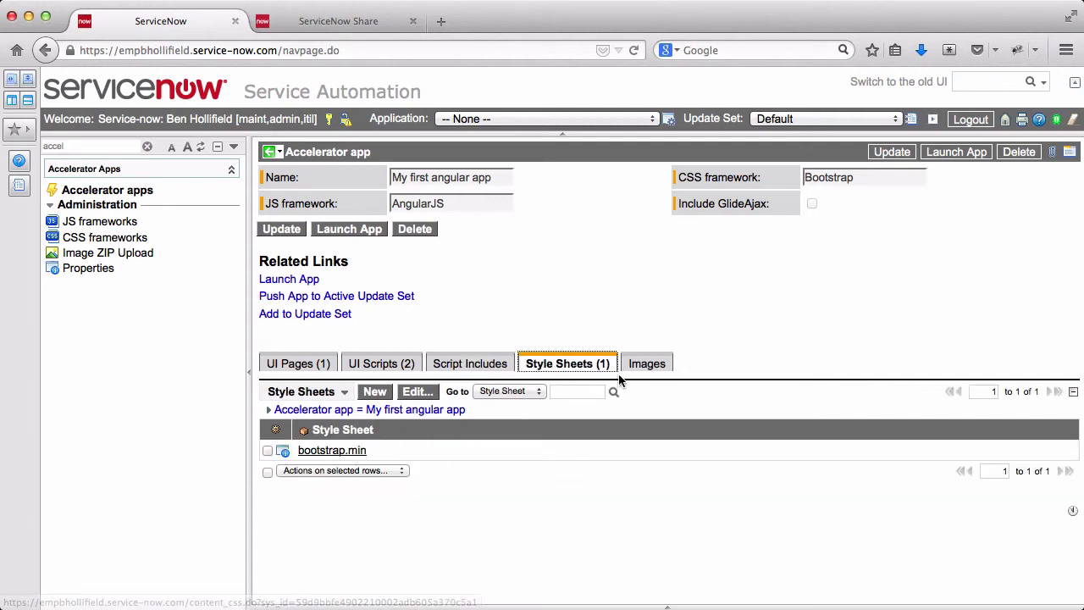
click(646, 364)
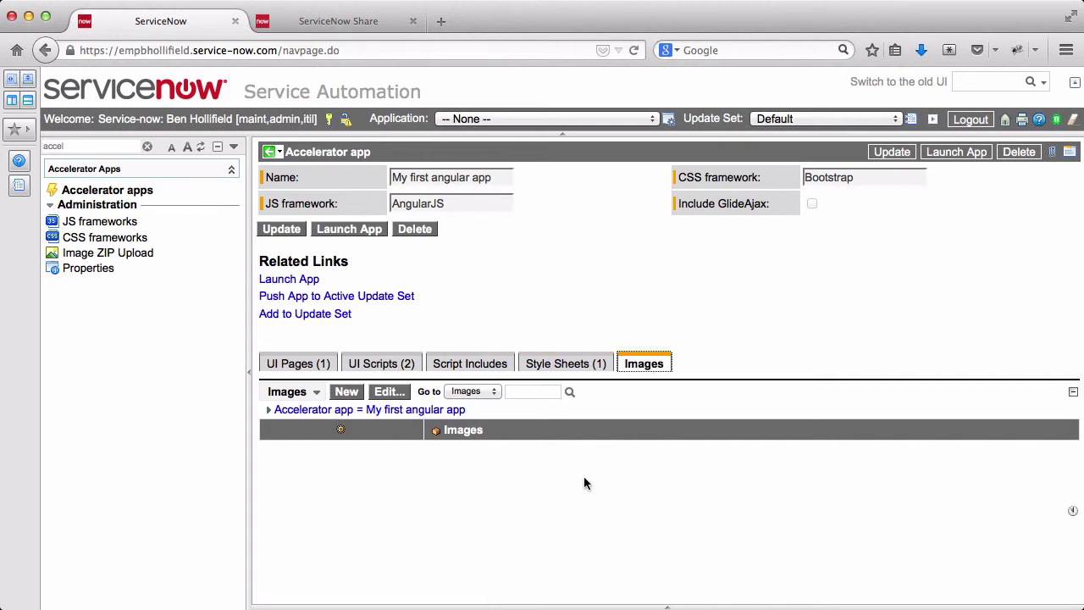
click(407, 364)
Recheck the related lists and open the my_first_angular_app_home UI page
click(291, 363)
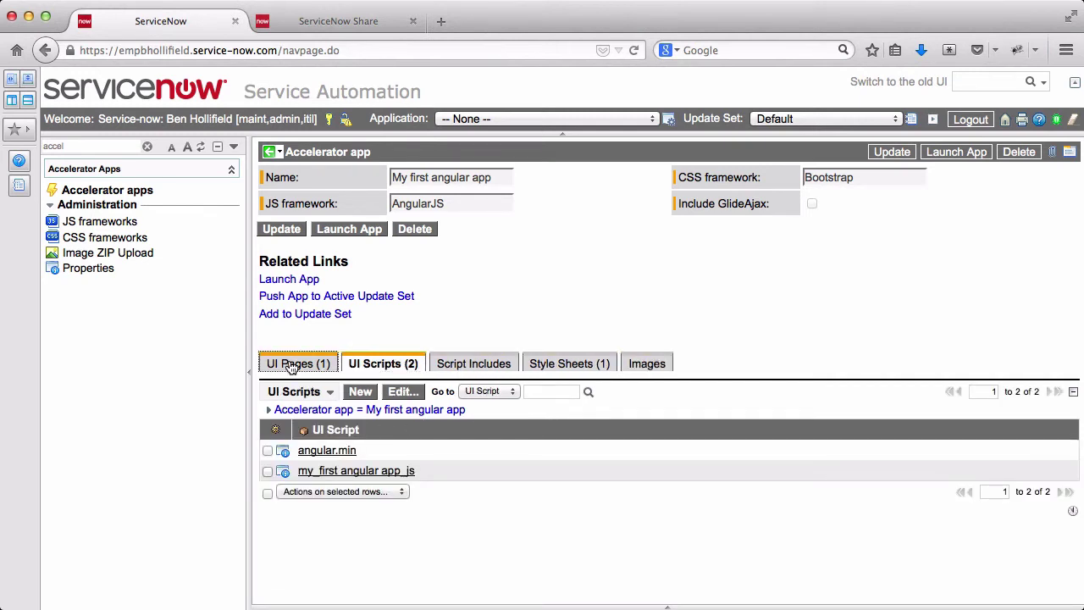
click(360, 366)
click(471, 364)
click(585, 364)
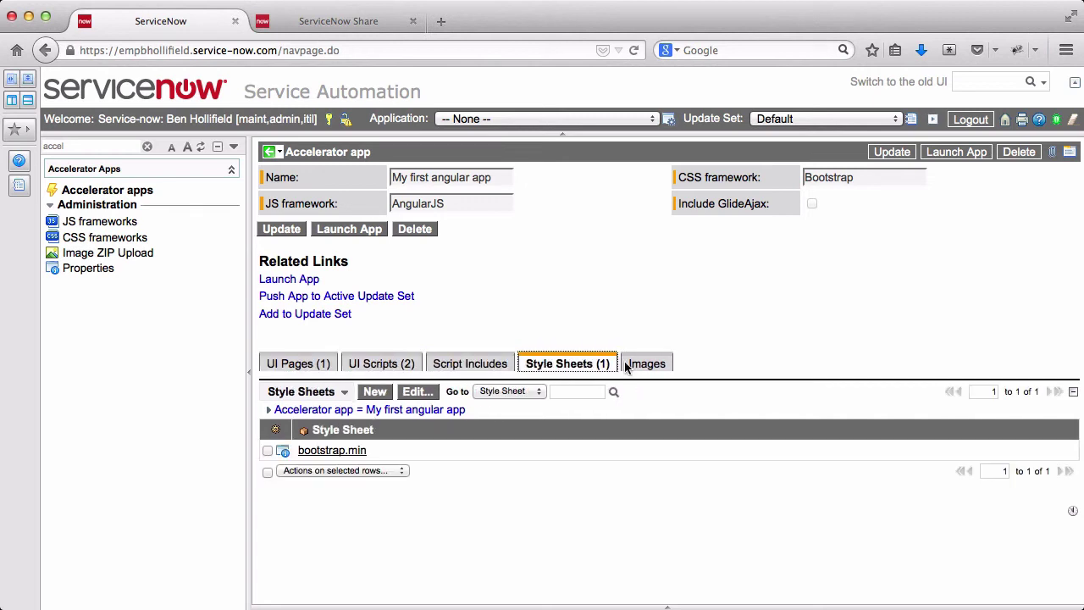
click(631, 364)
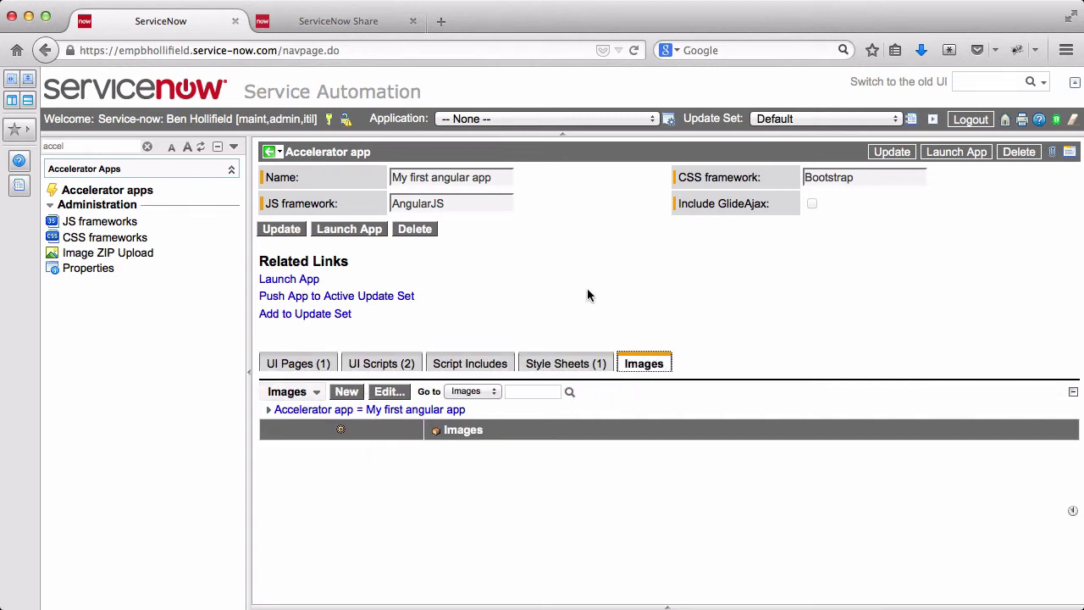
click(306, 368)
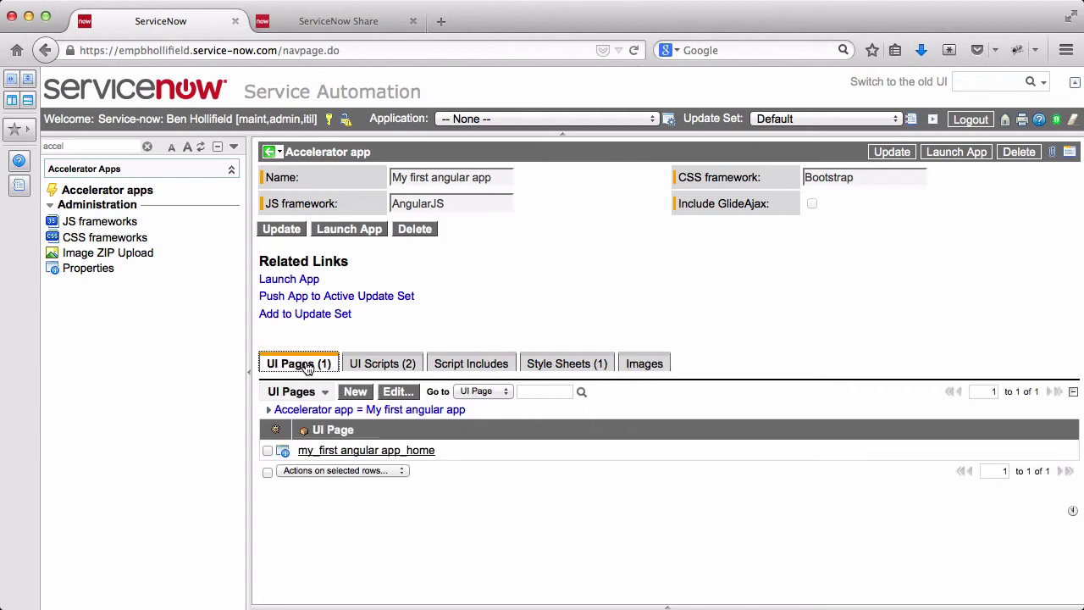
click(385, 453)
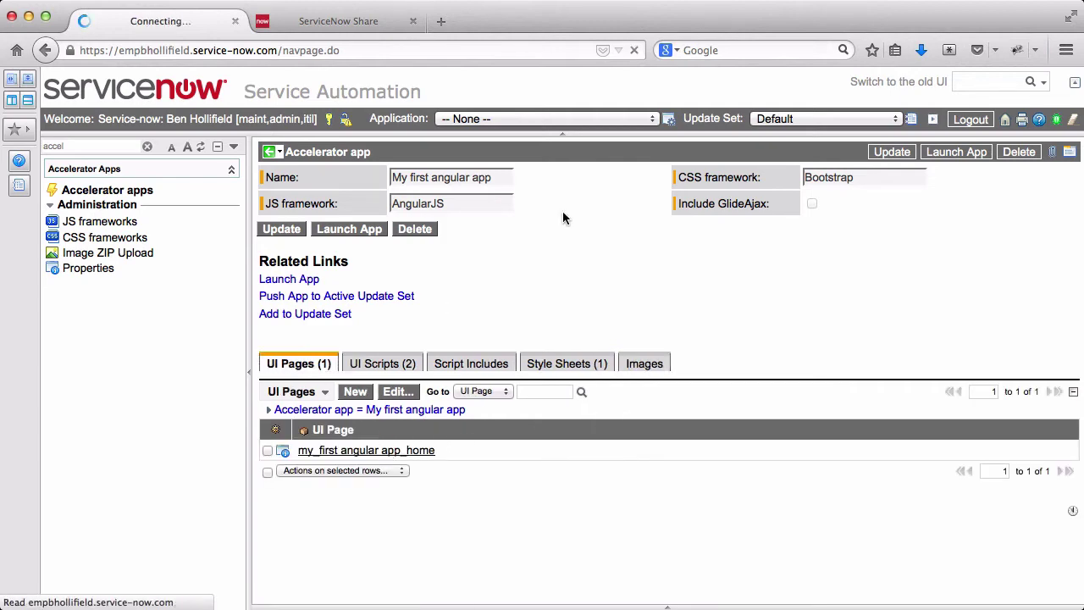
Inspect the accelerator include lines and place the cursor below the begin-HTML comment
drag(260, 385, 602, 415)
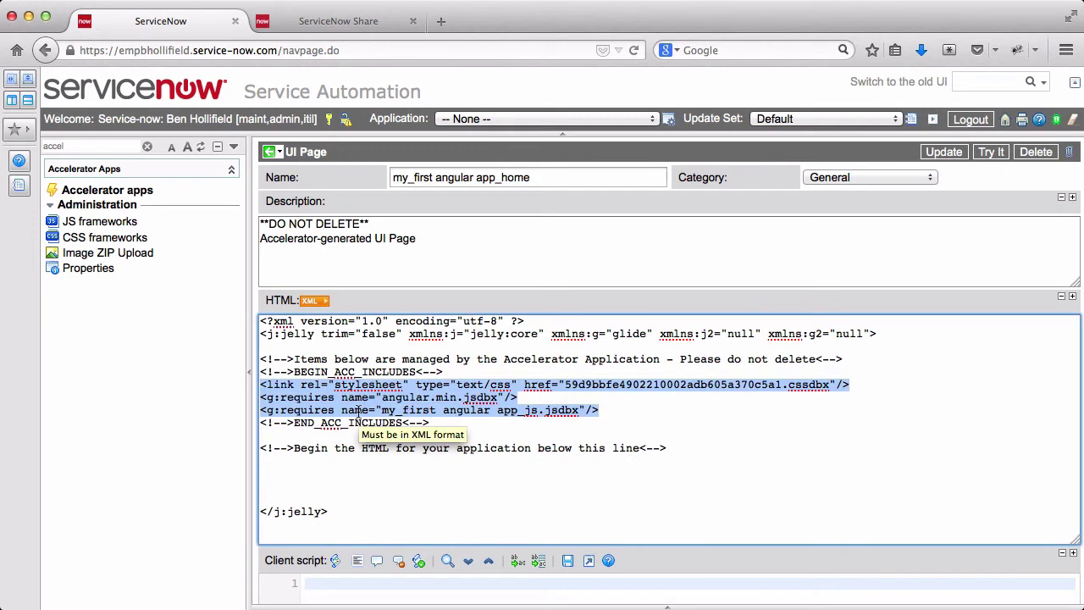
click(521, 372)
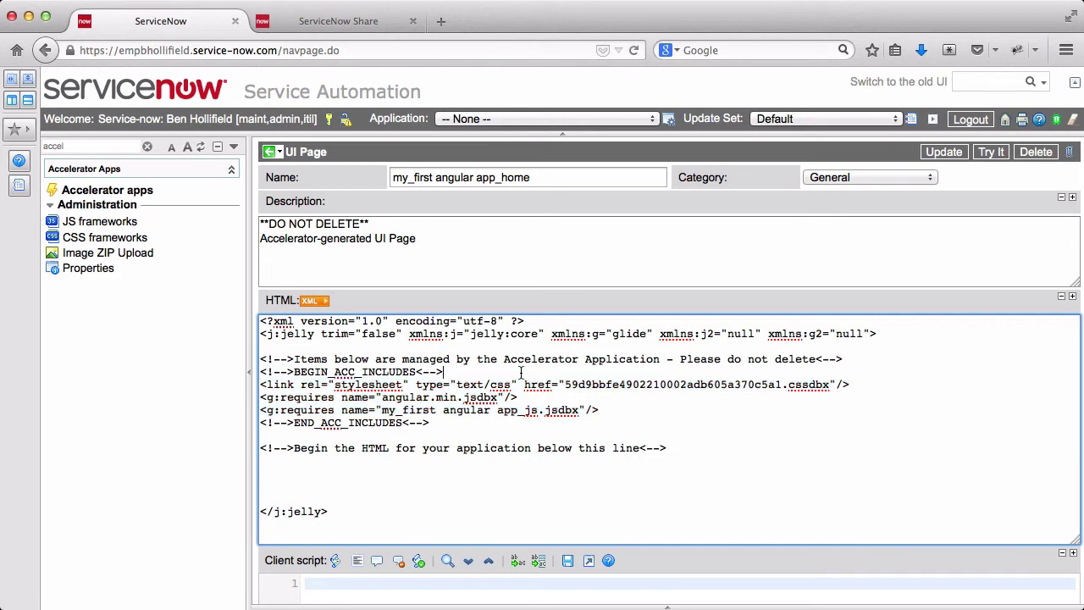
click(268, 153)
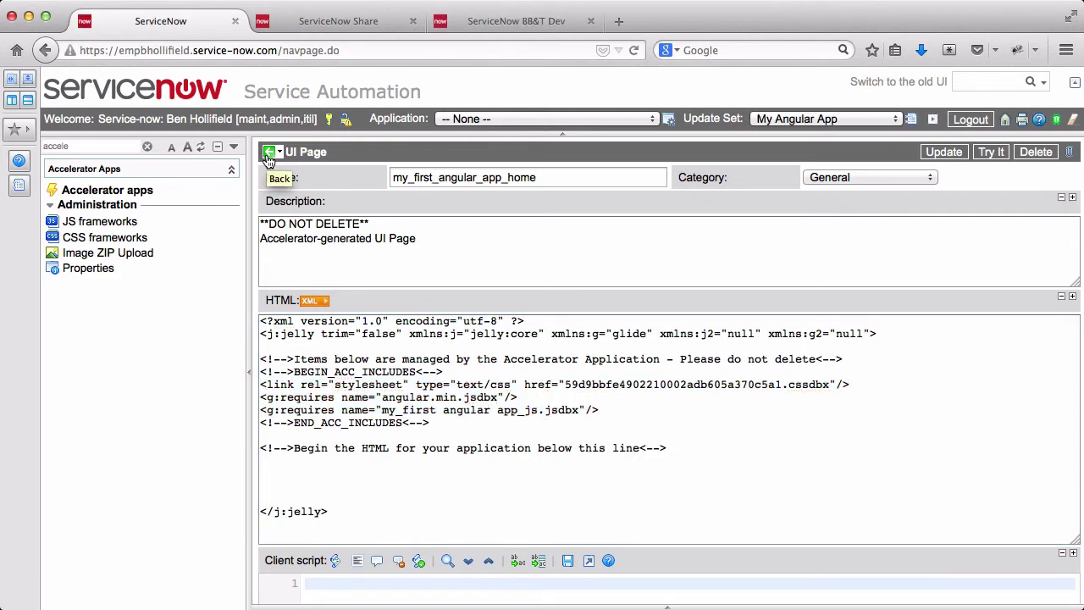
click(552, 410)
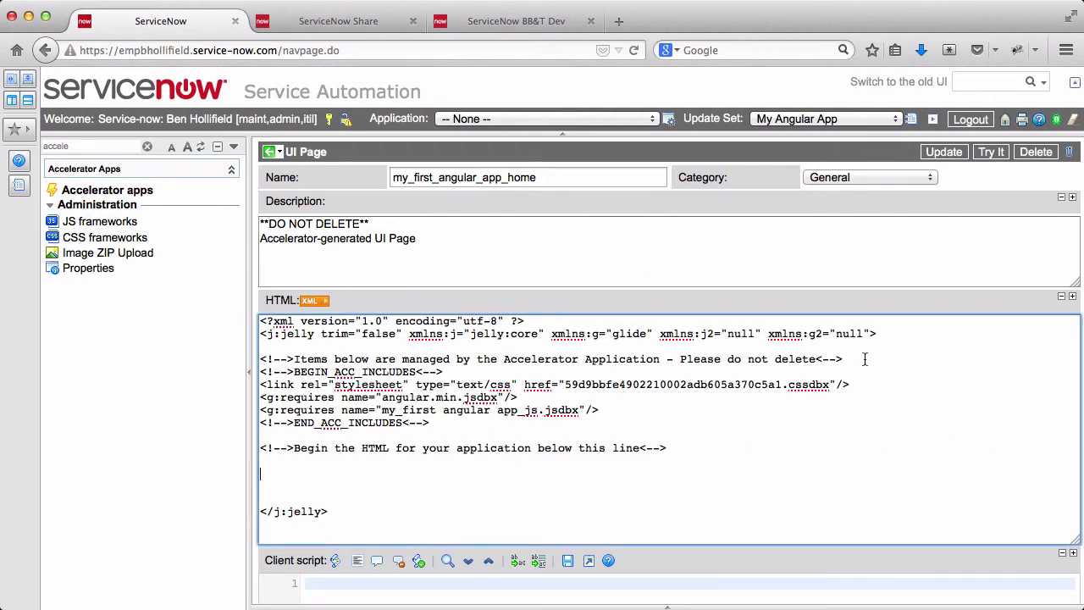
key(super+Tab)
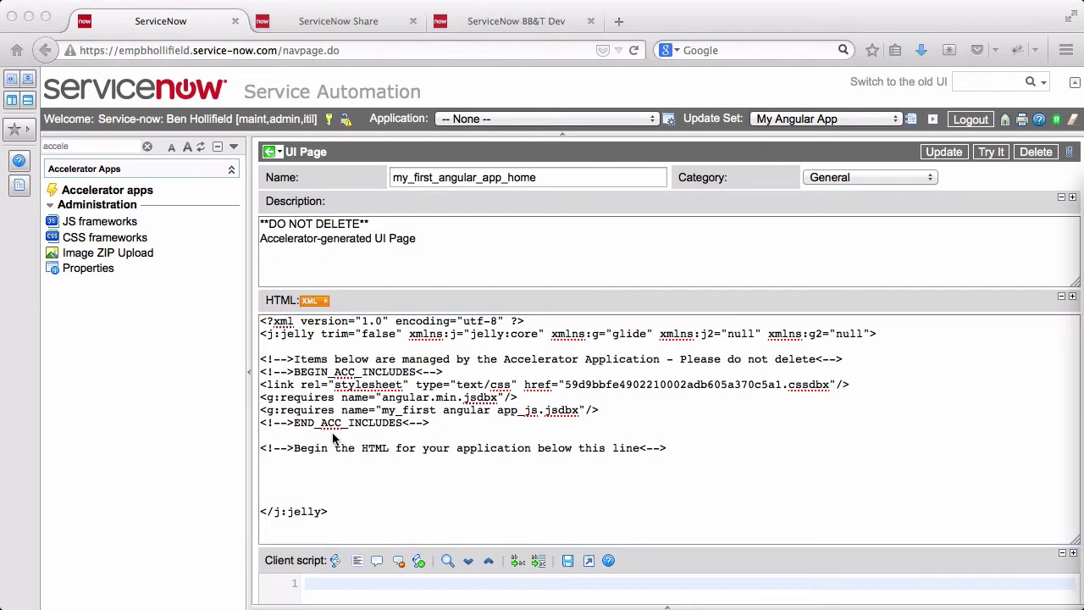
click(298, 469)
Paste the Angular gem-store HTML using StoreController and save the UI page
key(super+v)
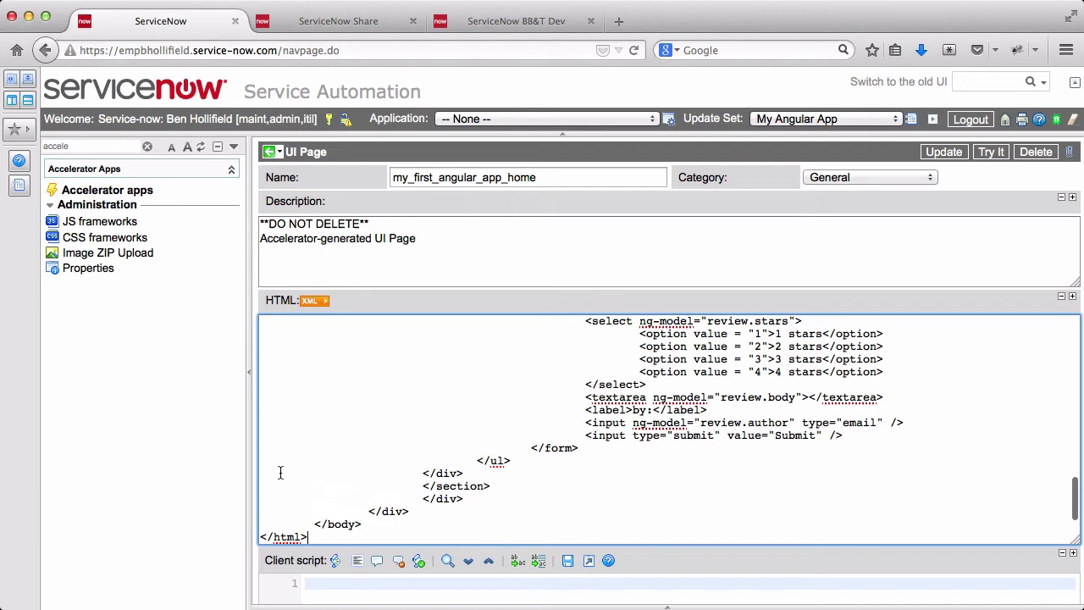
scroll(835, 484, up, 15)
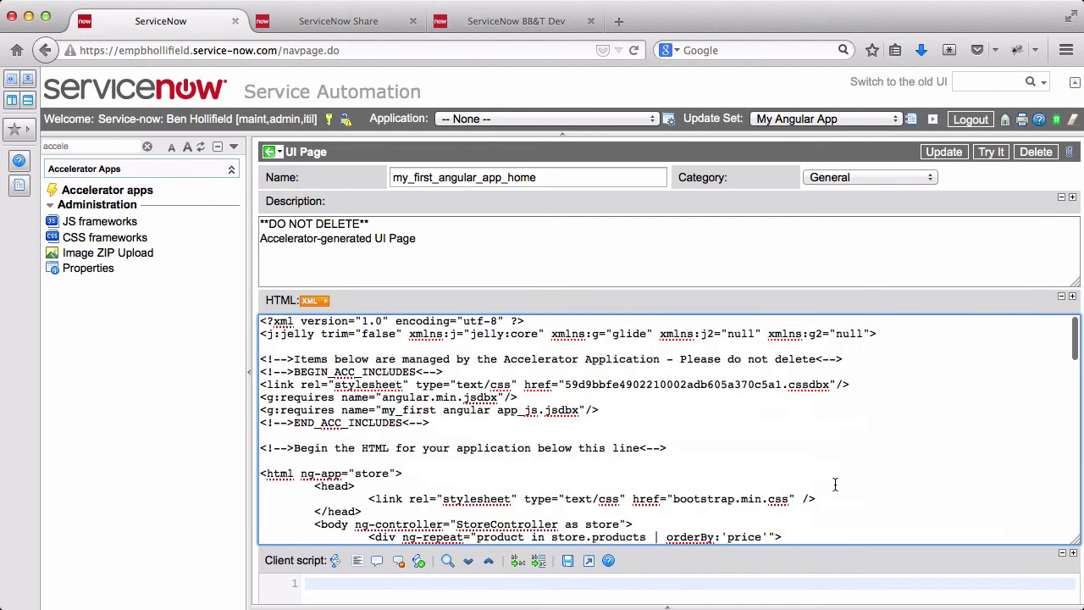
scroll(835, 485, down, 3)
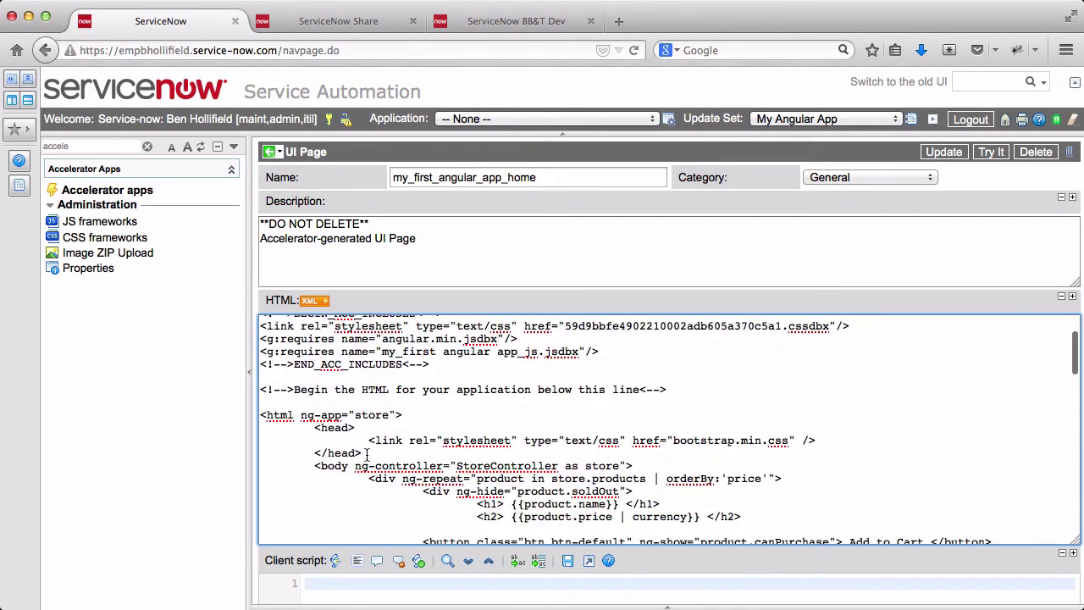
drag(355, 466, 454, 480)
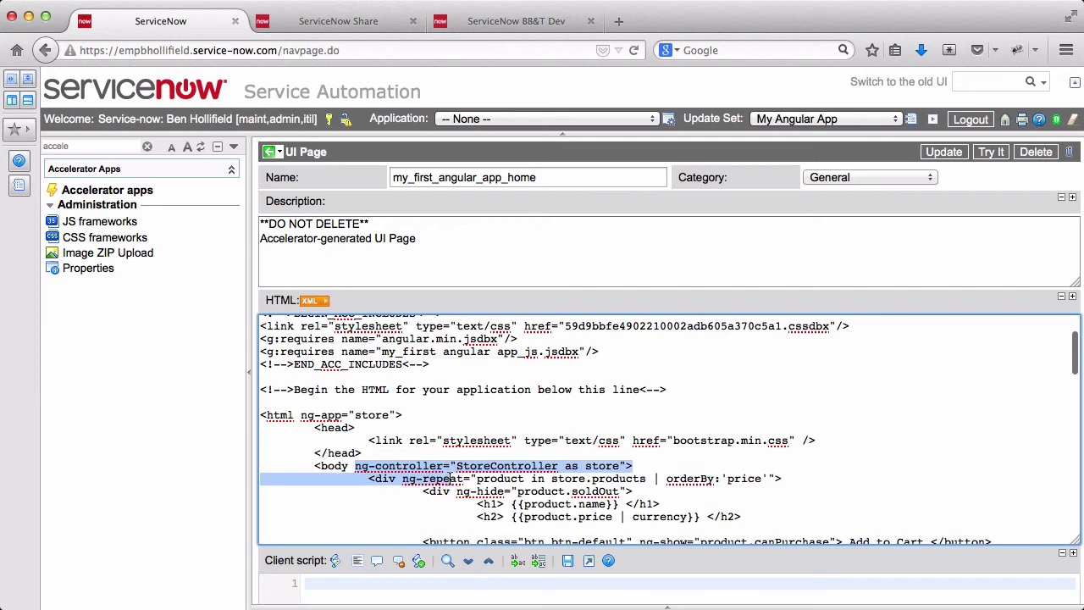
click(455, 480)
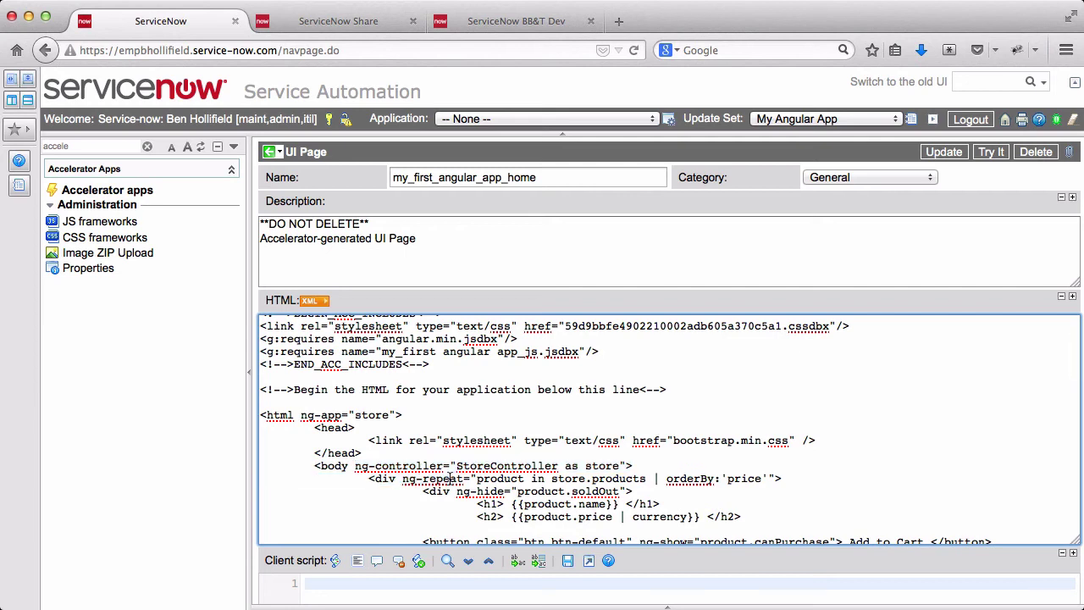
click(949, 153)
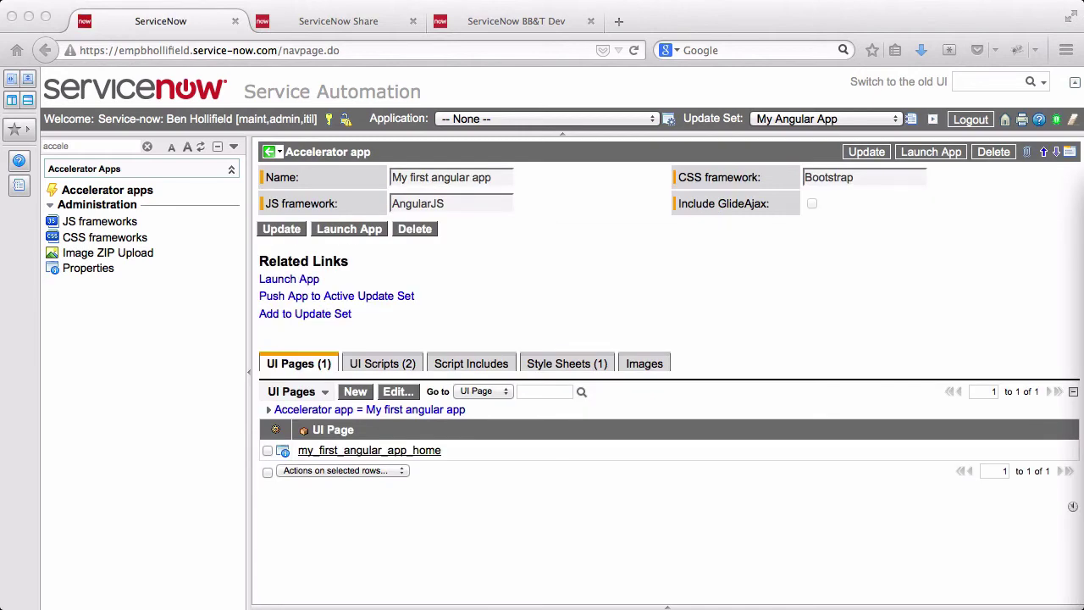
Replace my_first_angular_app_js with the 'store' module's StoreController and PanelController code and save
click(398, 363)
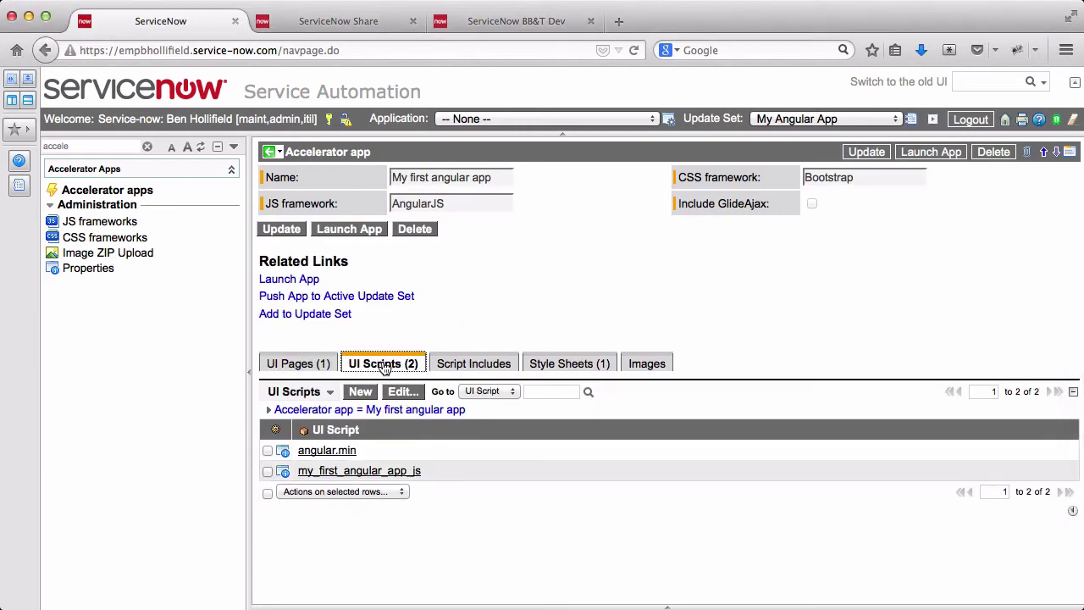
click(351, 472)
click(414, 433)
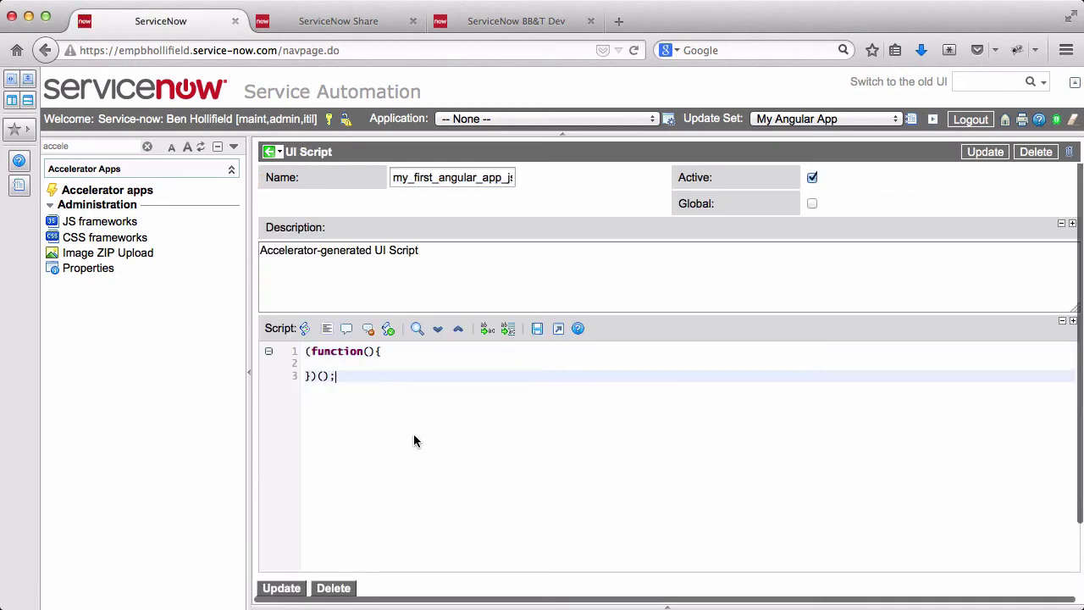
key(ctrl+a)
key(ctrl+v)
scroll(548, 466, up, 13)
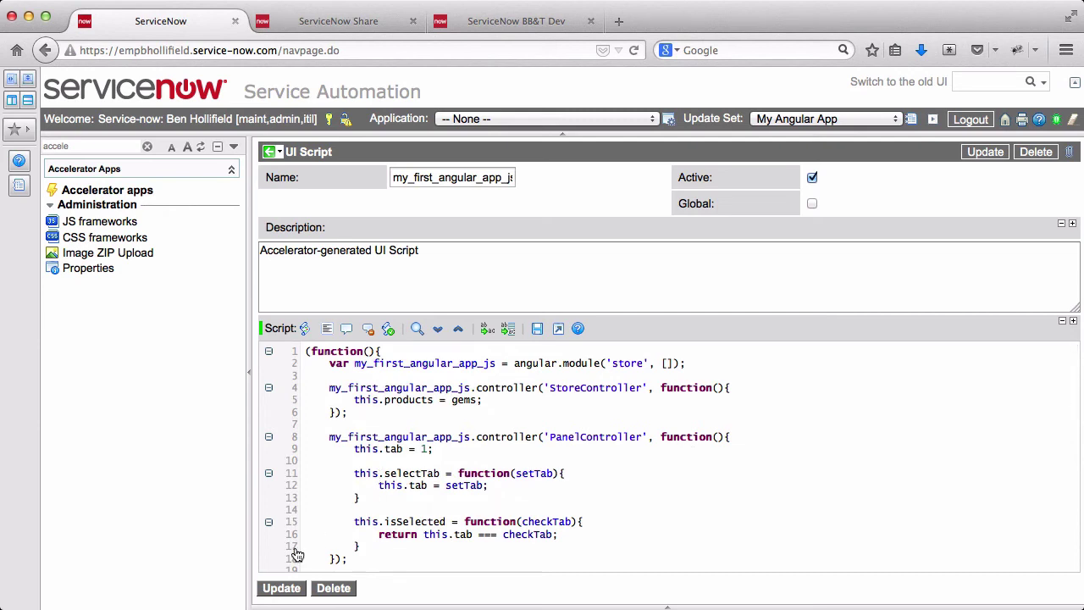
click(279, 591)
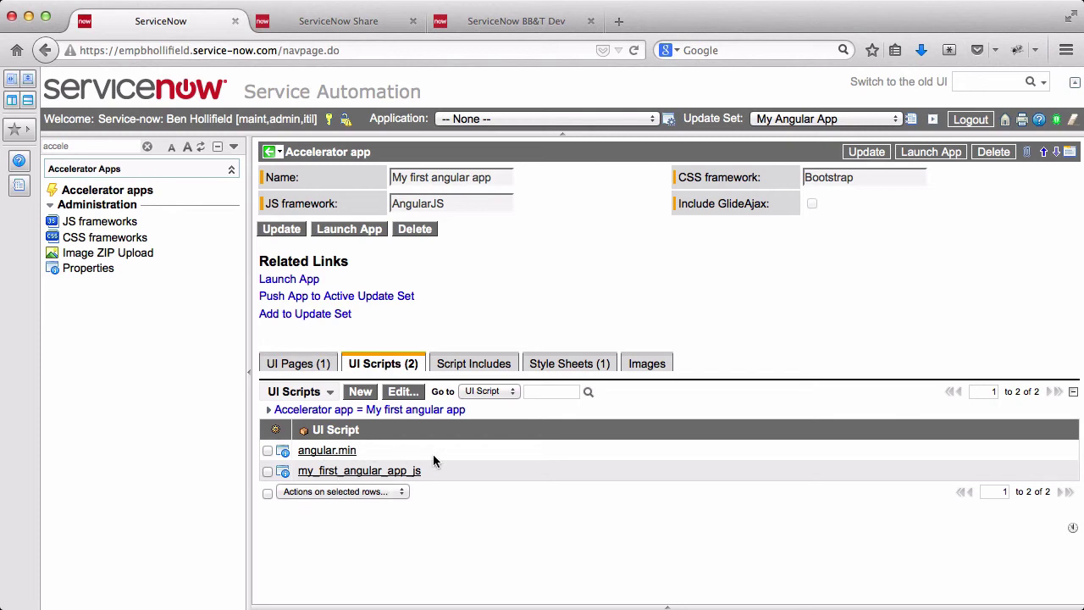
Launch the app and try the Dodecahedron gem's Specs, Reviews and a 3-star rating
click(312, 282)
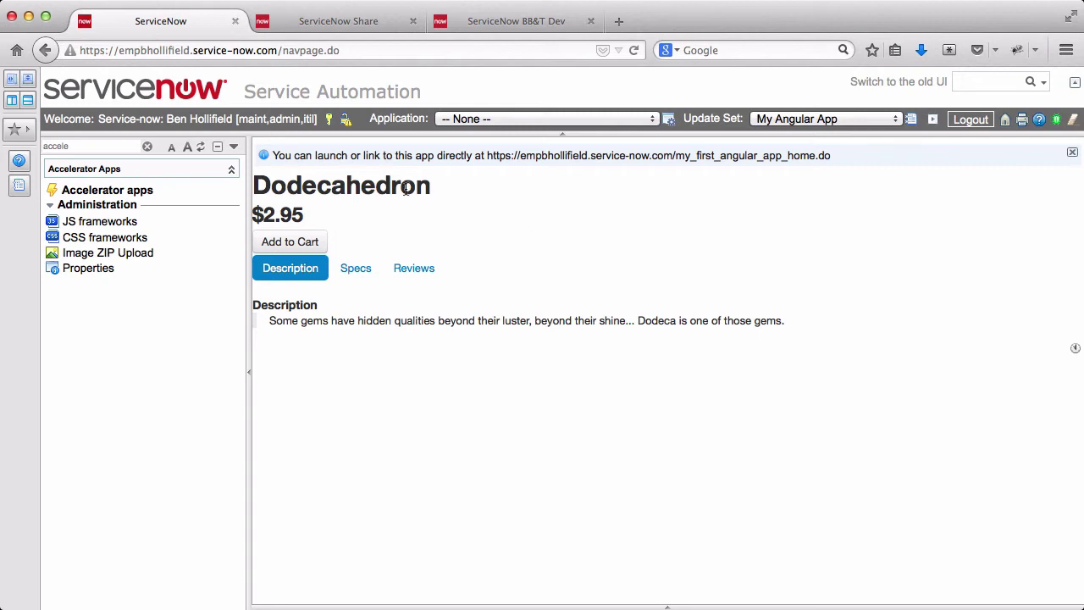
click(344, 271)
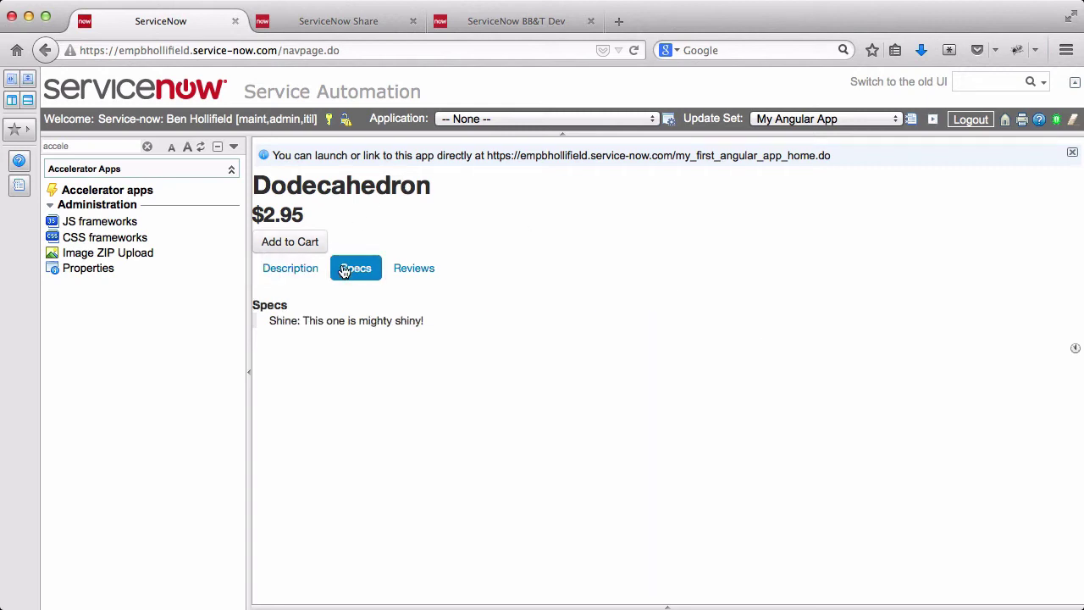
click(402, 271)
click(366, 416)
click(351, 471)
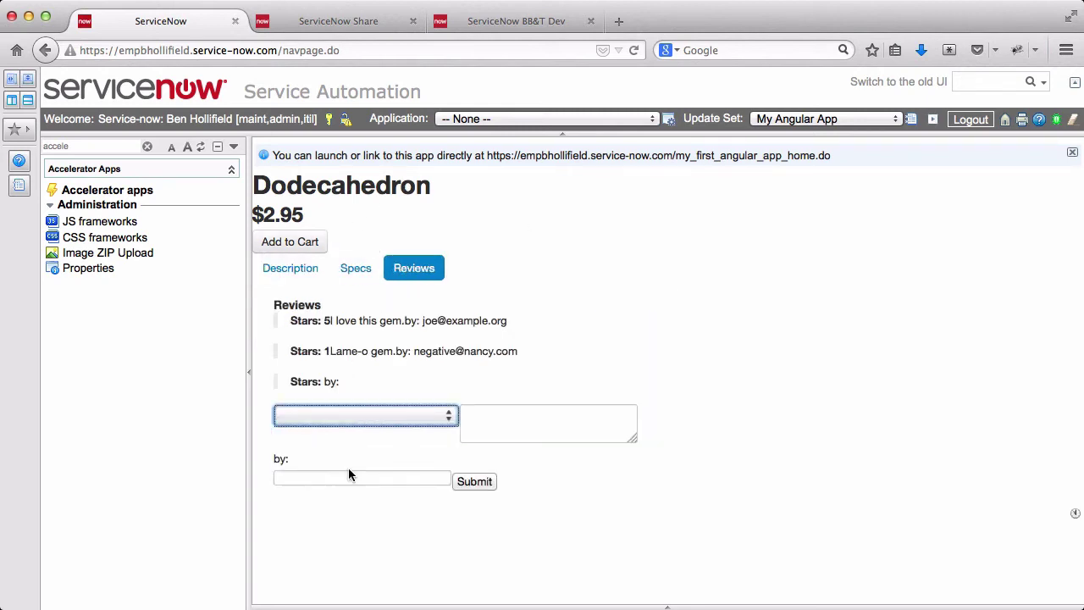
Switch between Description and Specs, then inspect the app's direct launch URL
click(292, 269)
click(364, 271)
click(312, 273)
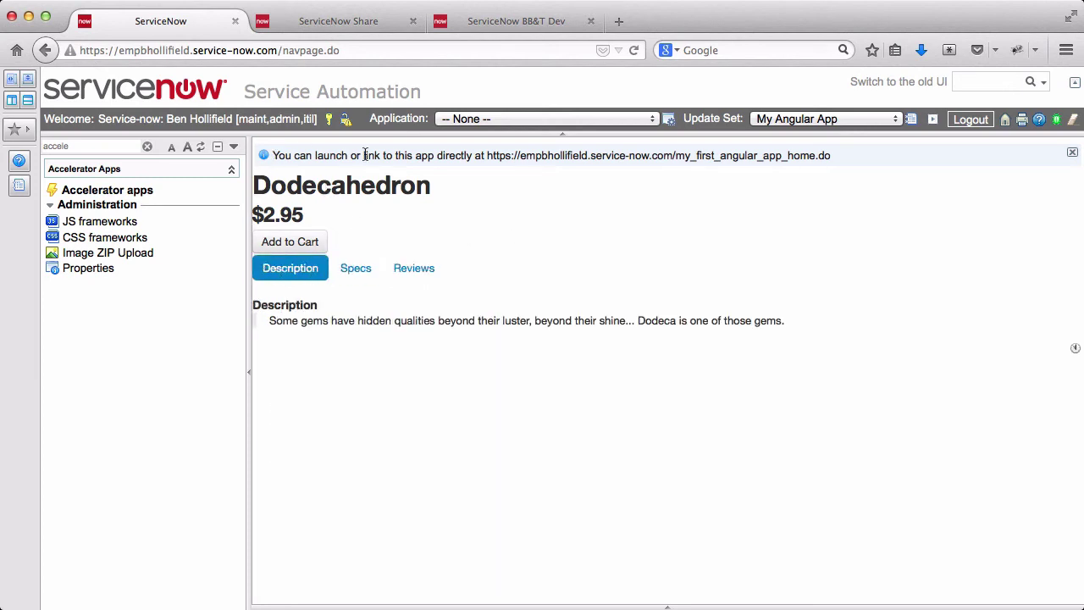
drag(488, 156, 829, 156)
click(839, 190)
Back on the app record, keep My Angular App as update set and push the app into it
click(44, 51)
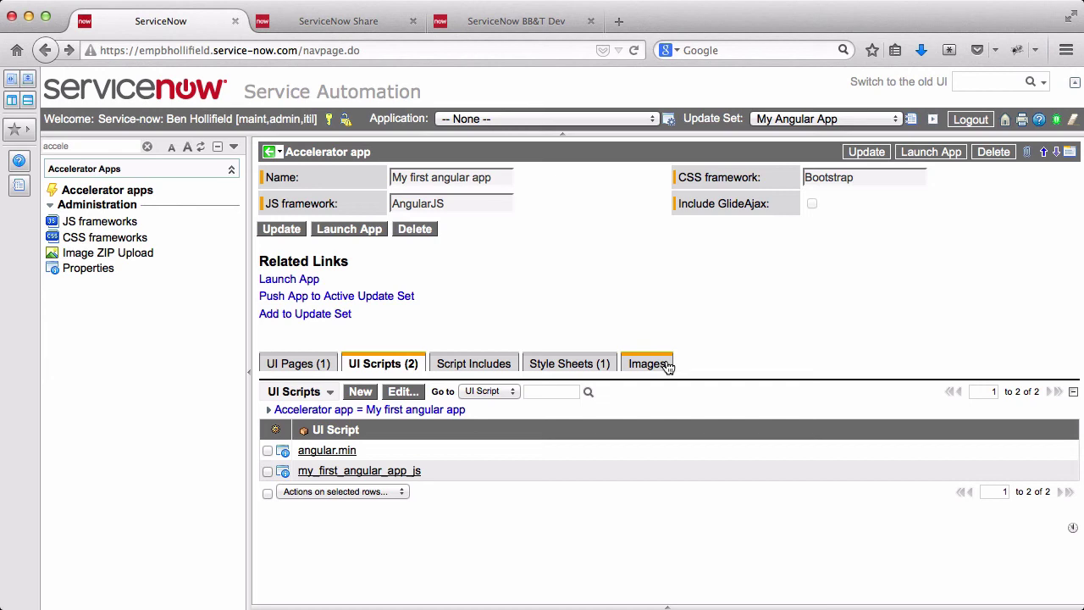
click(838, 120)
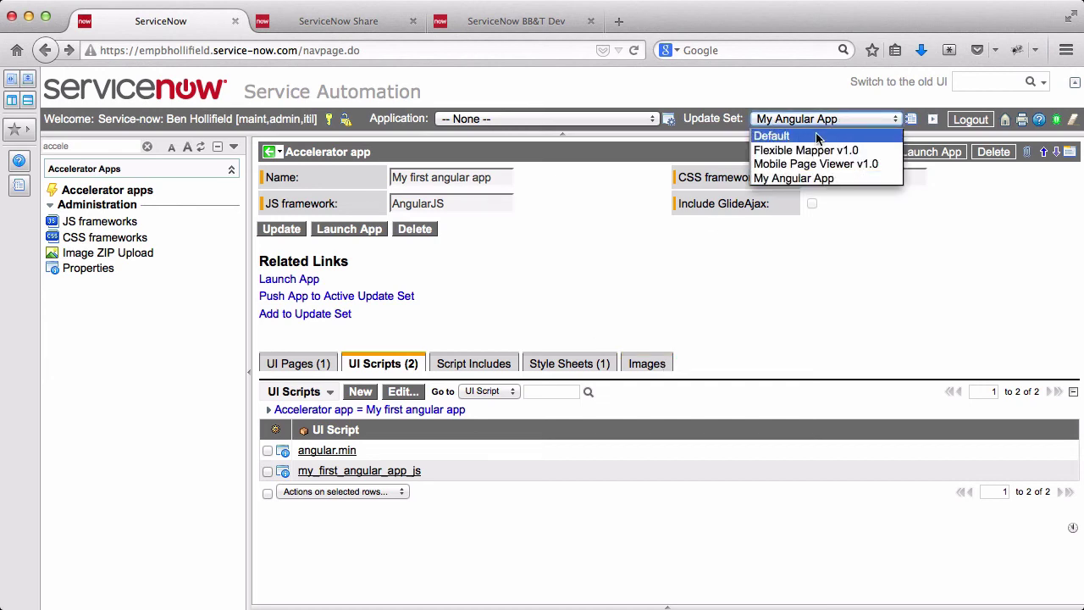
click(809, 177)
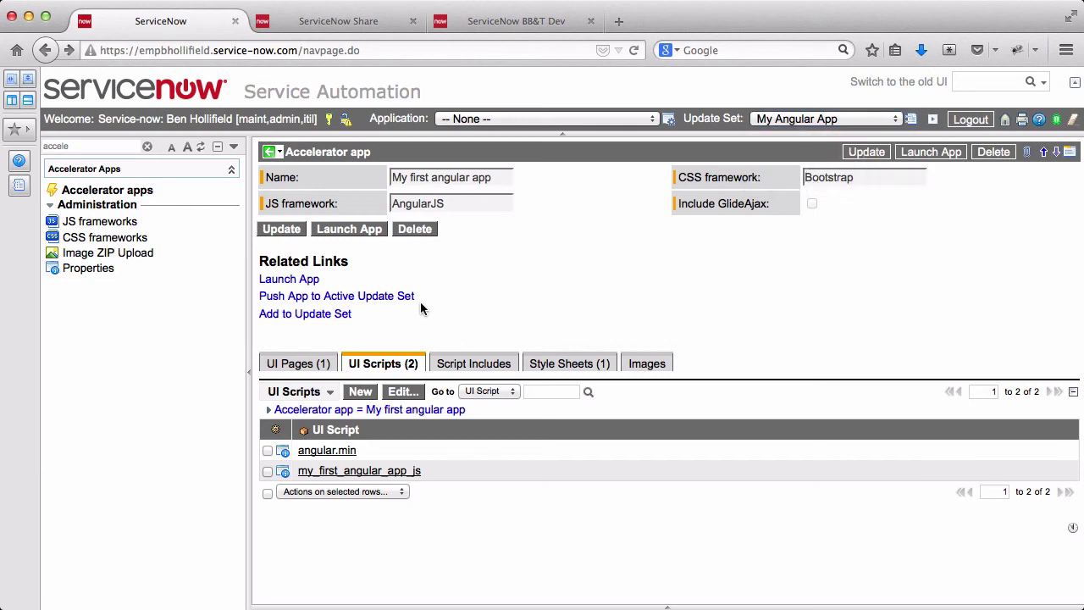
click(375, 296)
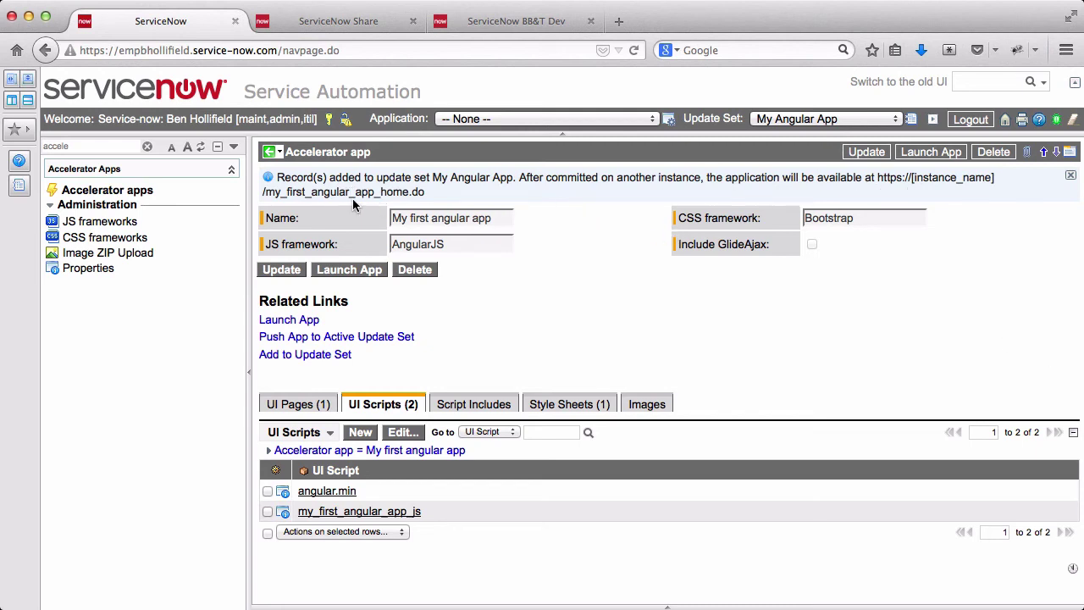
Review the My Angular App update set's customer updates, then return to Accelerator apps
click(910, 122)
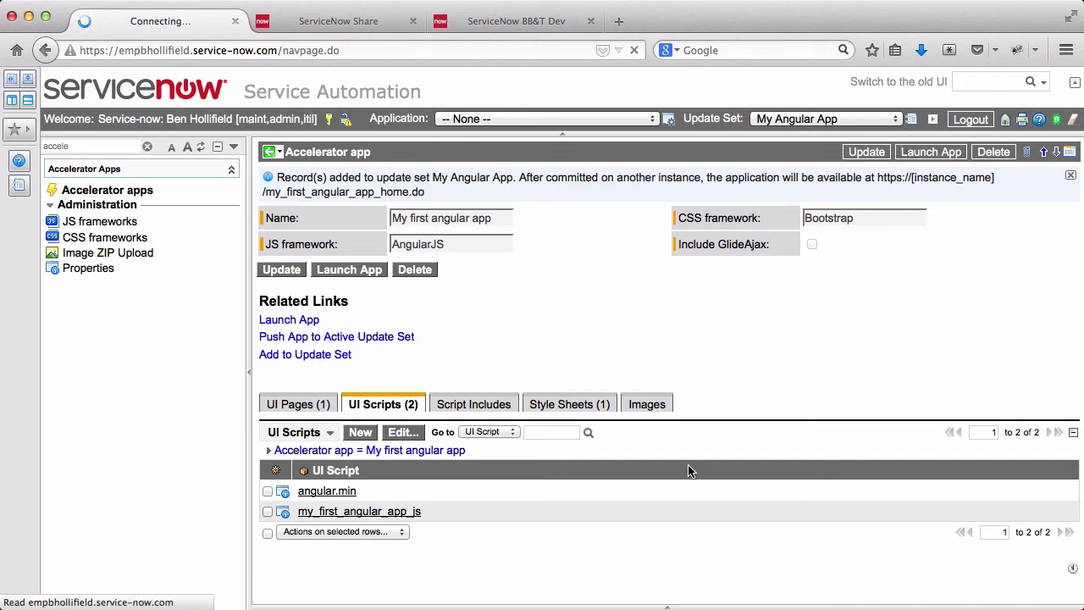
scroll(785, 476, down, 1)
scroll(785, 476, down, 15)
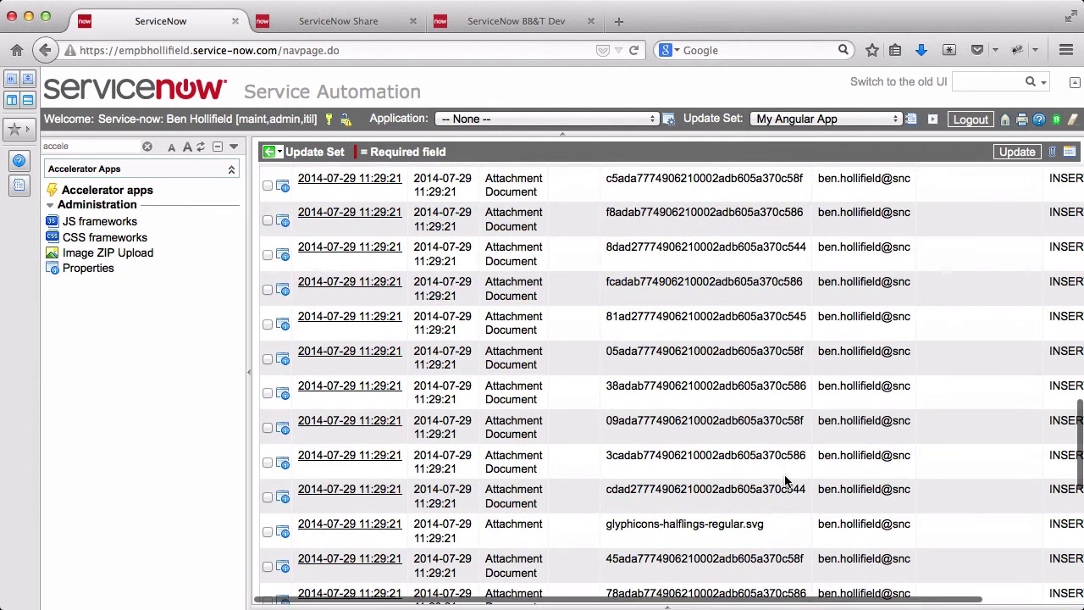
scroll(784, 481, down, 5)
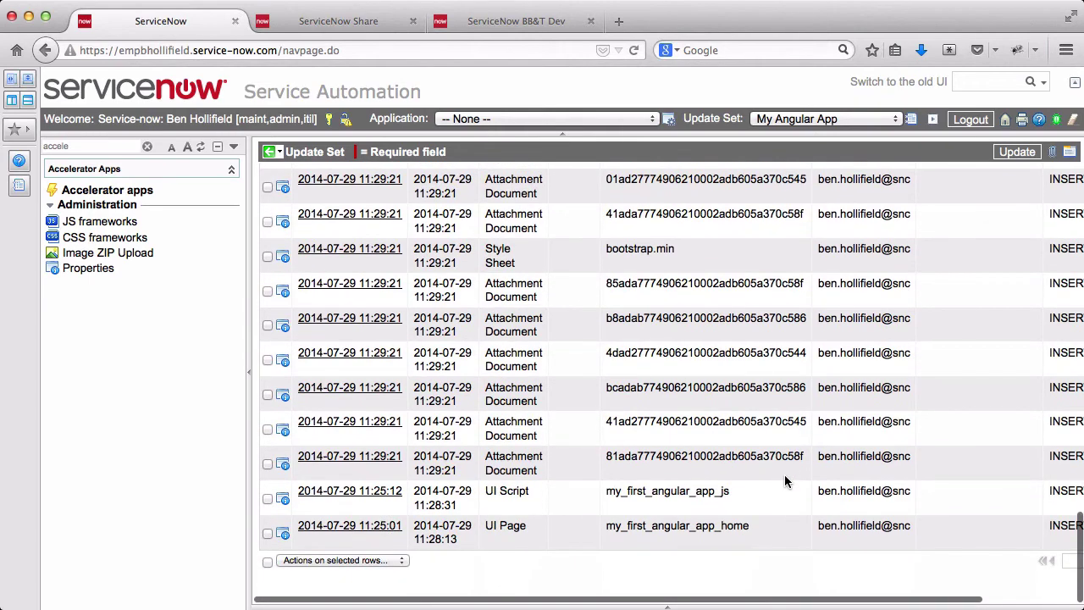
scroll(784, 481, up, 8)
scroll(784, 481, up, 20)
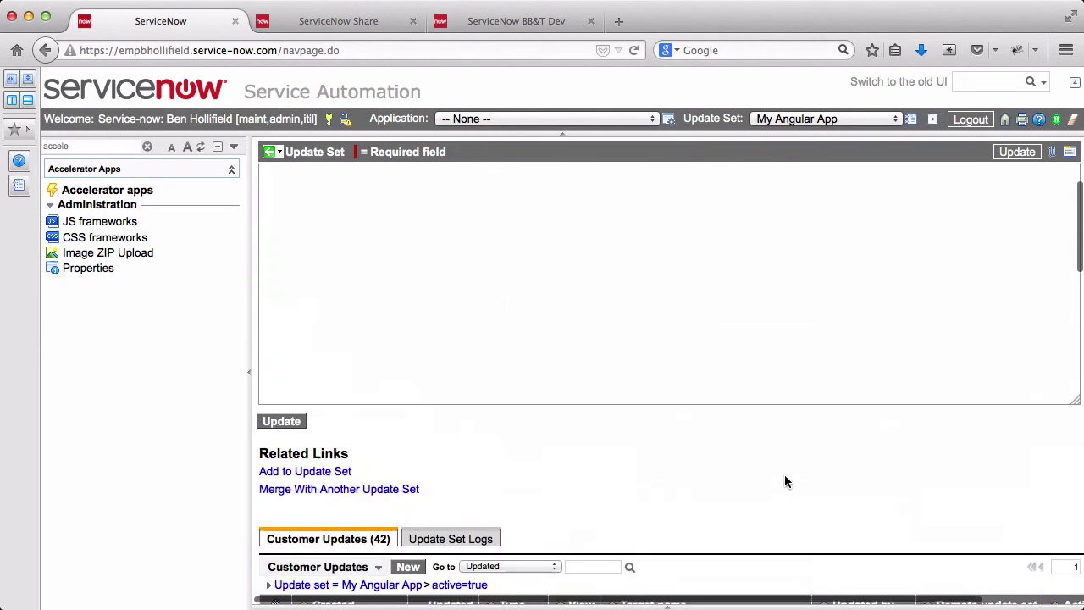
click(785, 476)
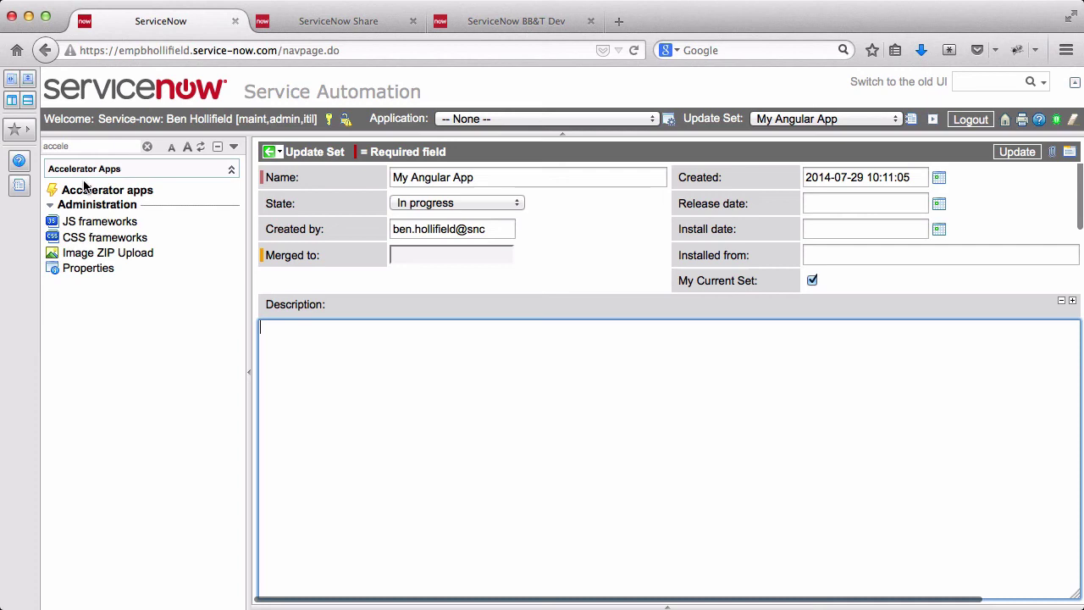
click(88, 189)
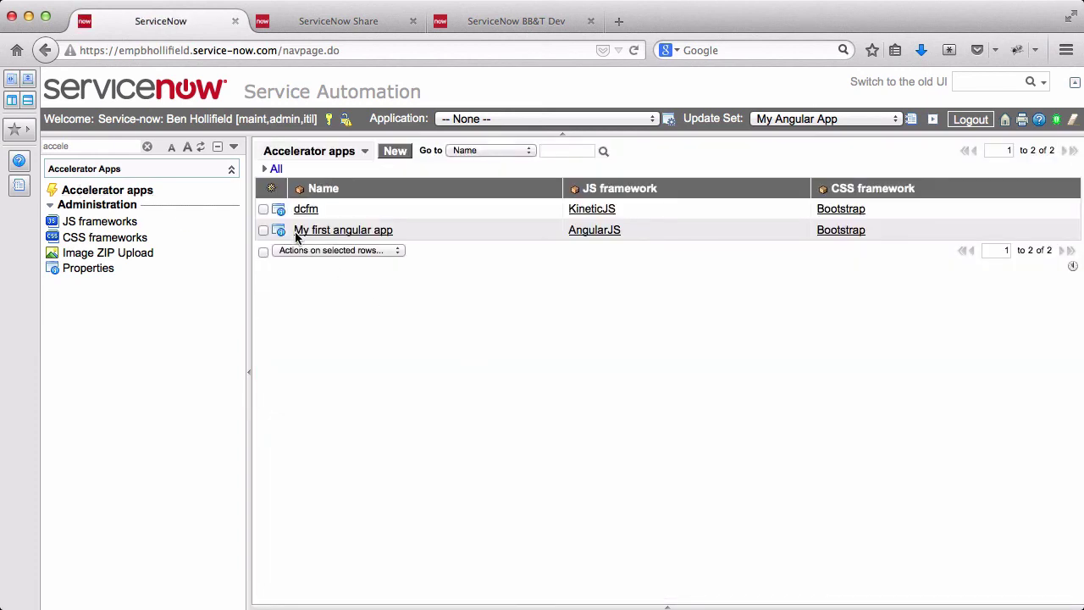
Reopen the my_first_angular_app_home UI page and highlight its bootstrap.min.css stylesheet link
click(281, 233)
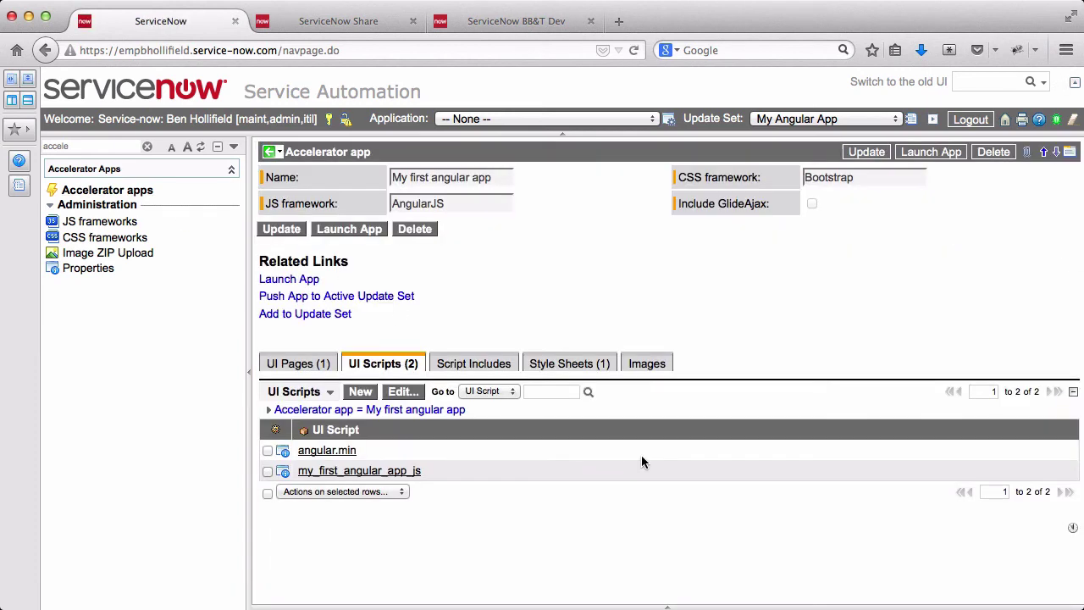
click(292, 364)
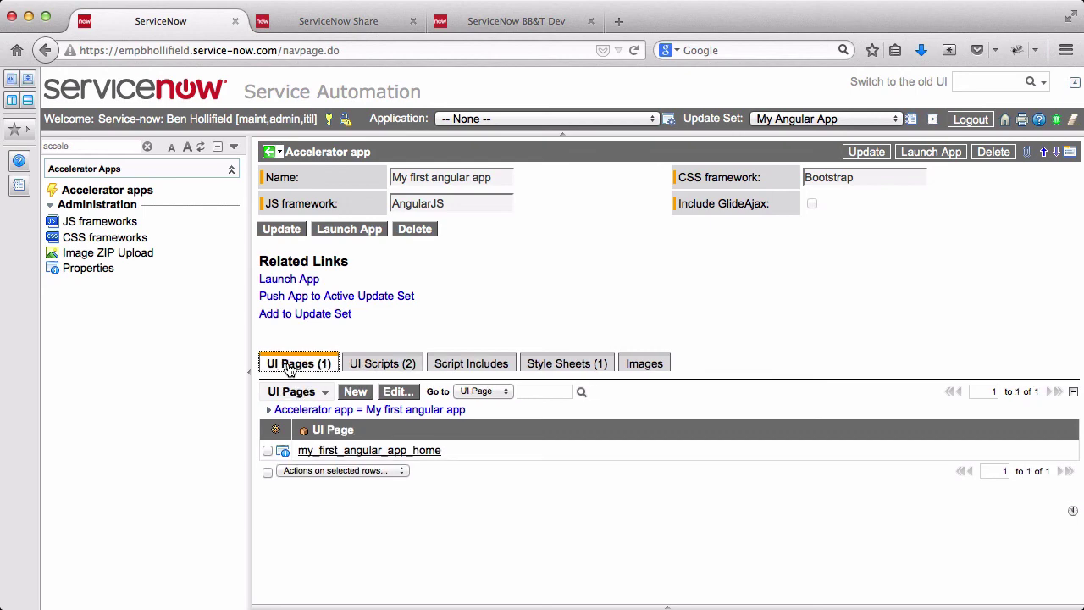
click(343, 451)
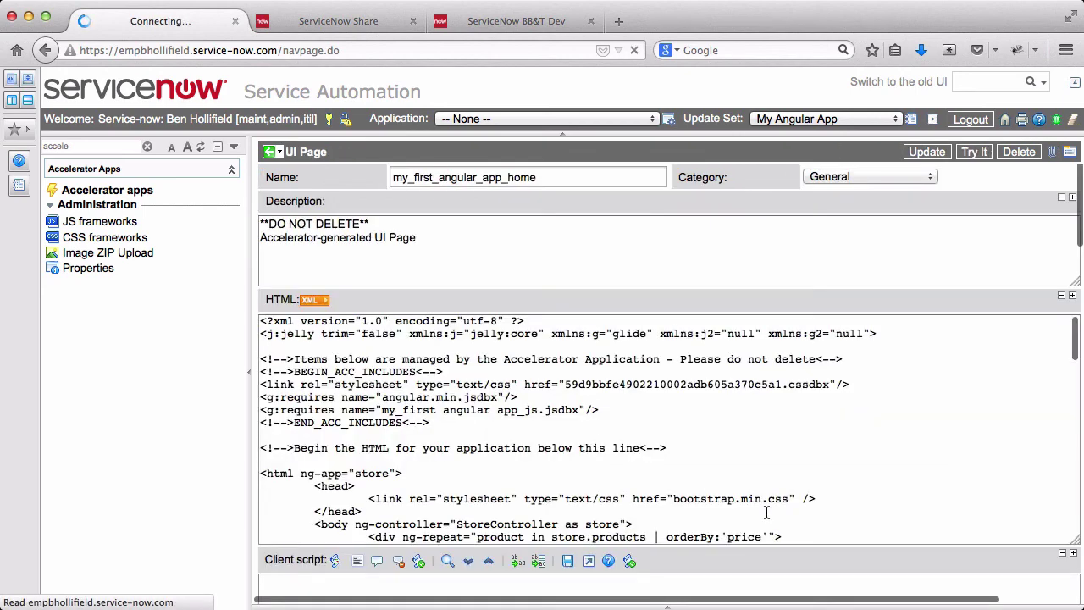
click(465, 398)
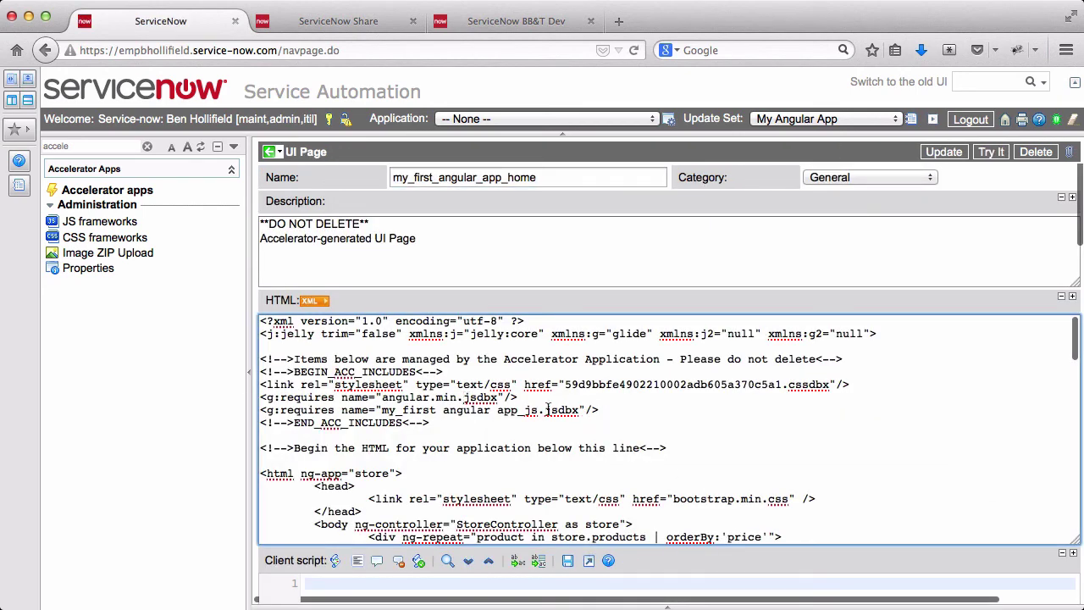
scroll(478, 535, down, 1)
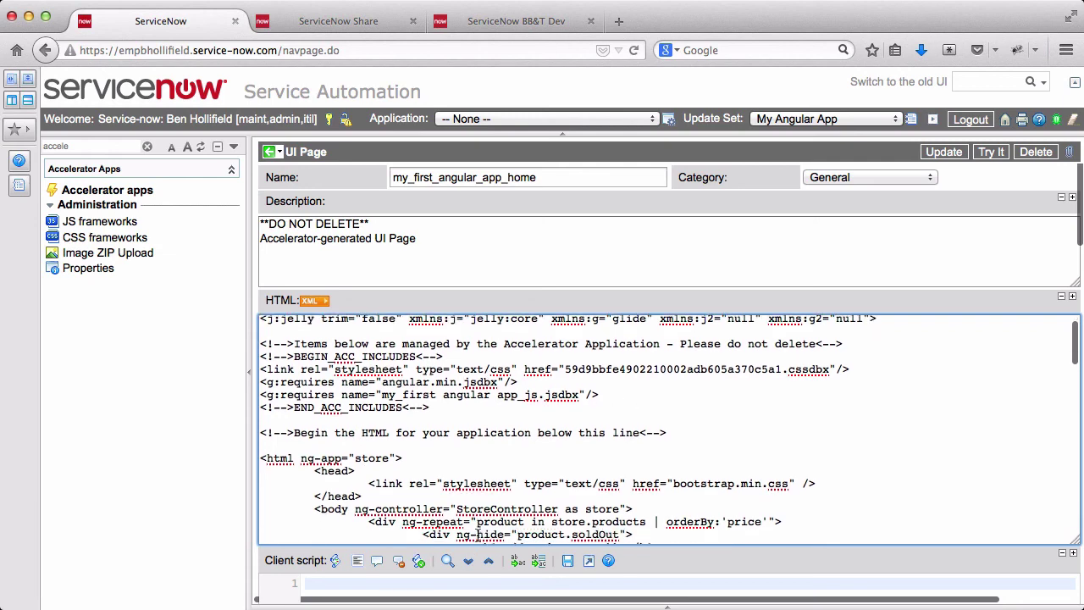
click(369, 482)
drag(369, 482, 817, 483)
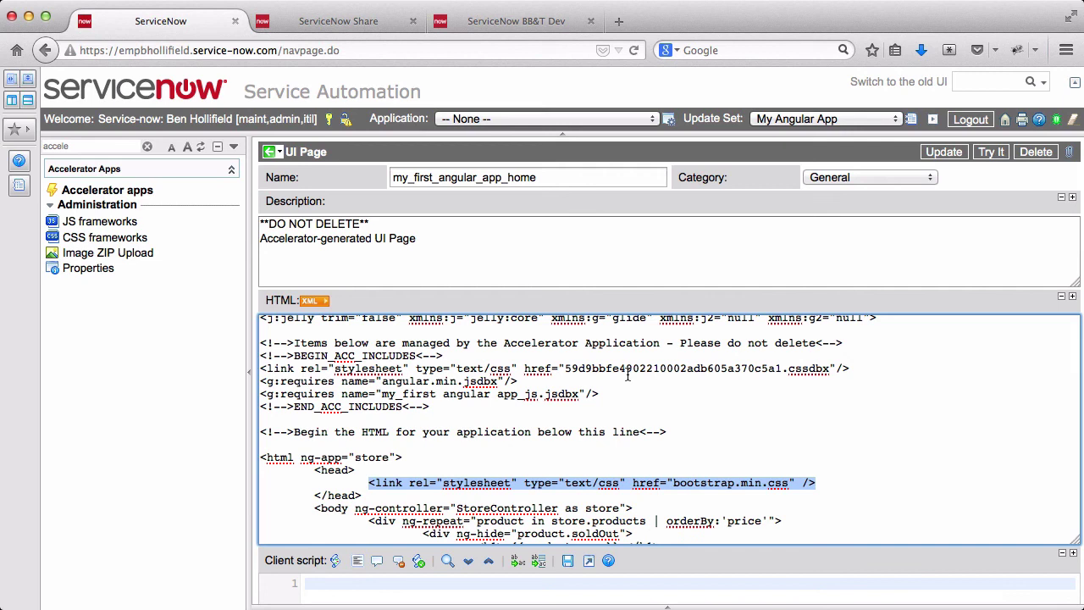
click(590, 370)
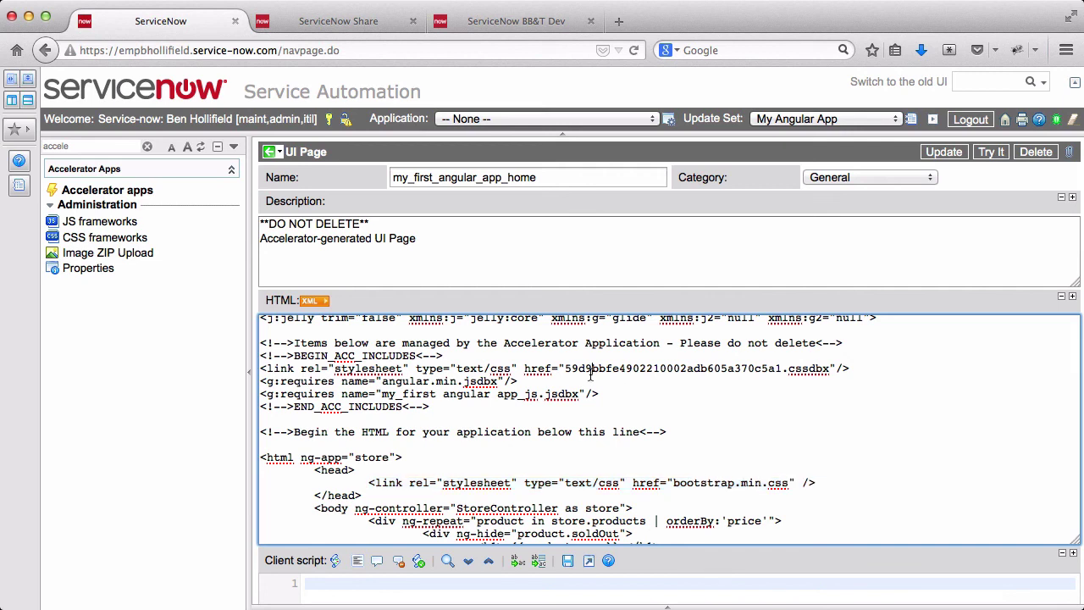